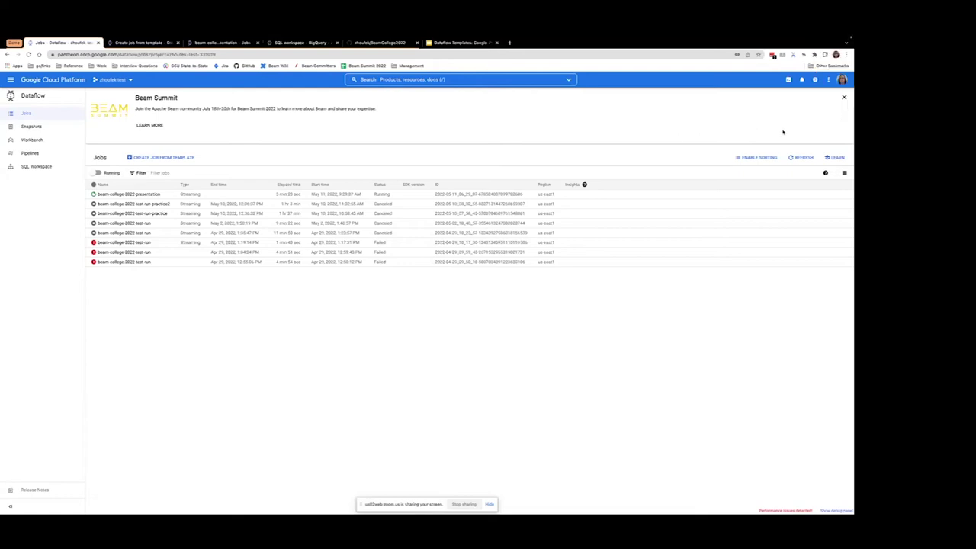
# Enlarge the Dataflow Jobs page to 150% browser zoom
pyautogui.click(847, 54)
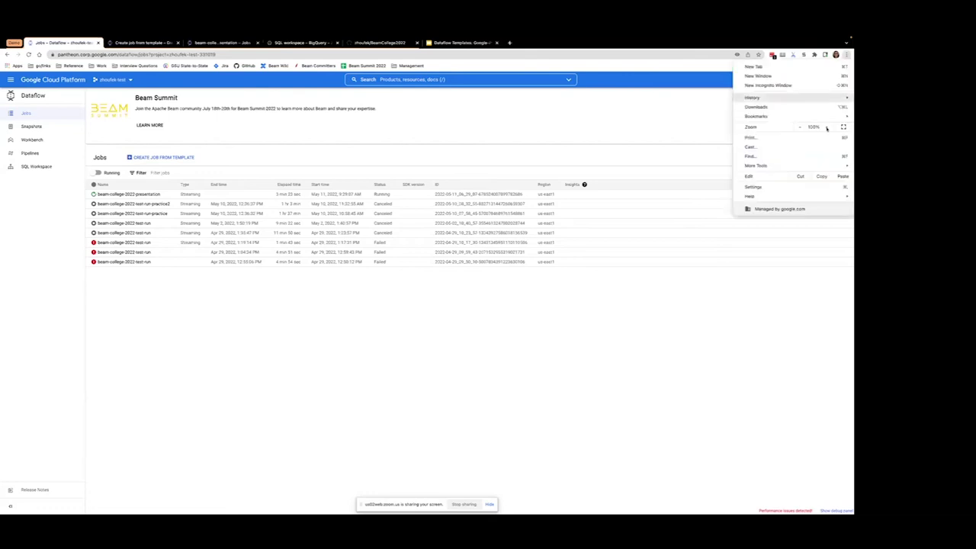
pyautogui.click(827, 128)
pyautogui.click(827, 128)
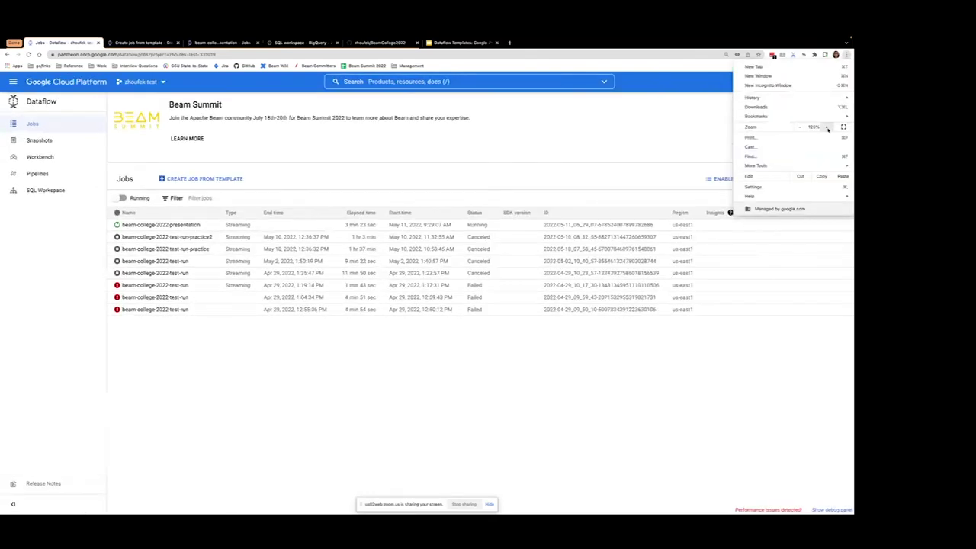
pyautogui.click(827, 128)
pyautogui.click(828, 128)
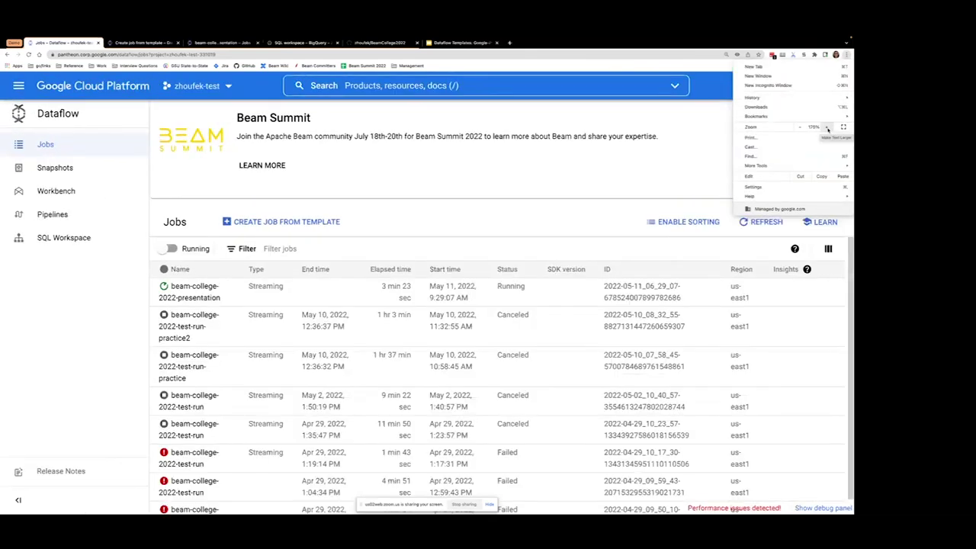
pyautogui.click(387, 231)
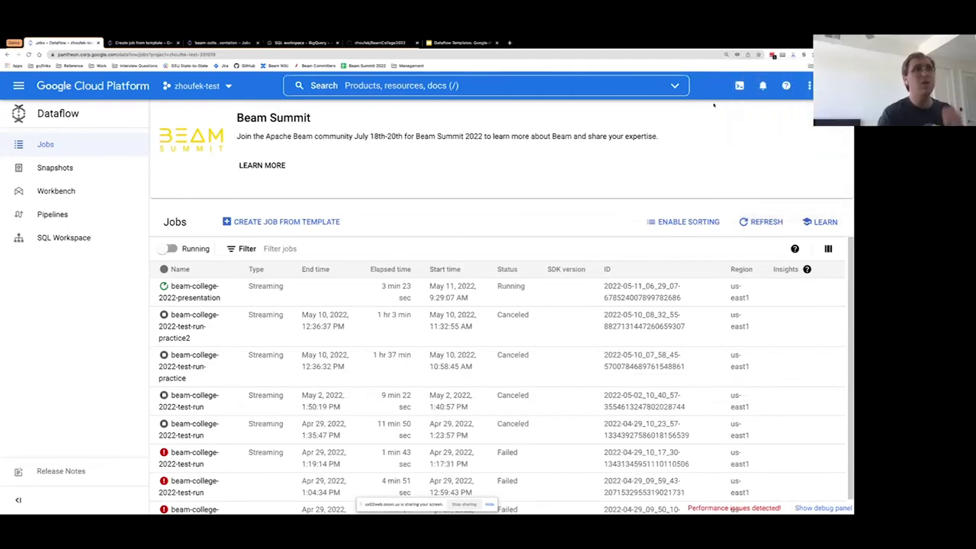
pyautogui.click(847, 55)
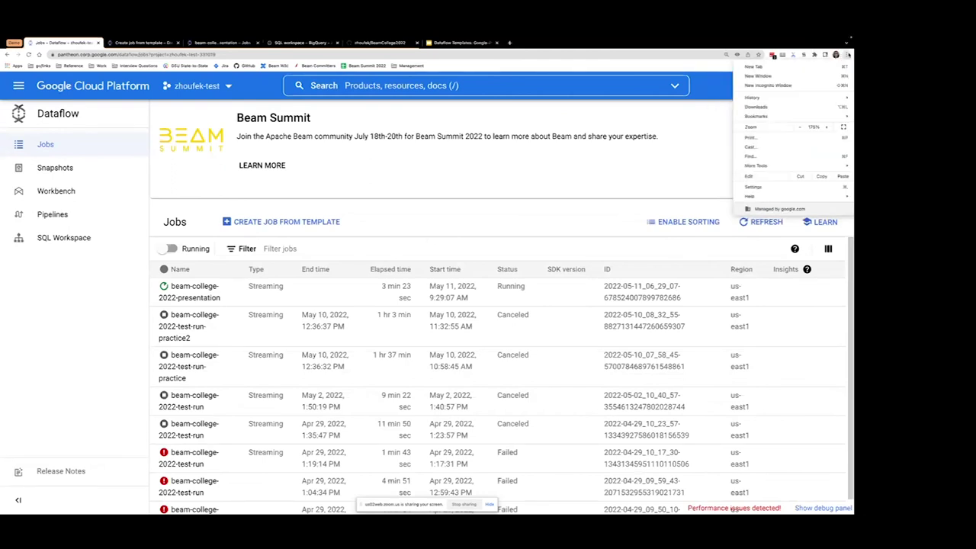
pyautogui.click(800, 128)
pyautogui.click(605, 196)
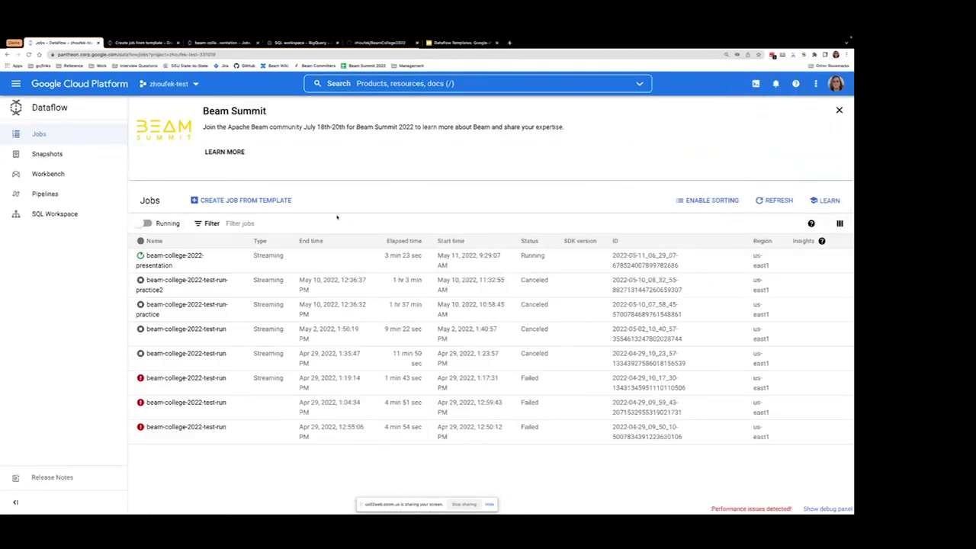
# Start creating a job from a template, named test, with the regional endpoint us-east1 (South Carolina)
pyautogui.click(276, 203)
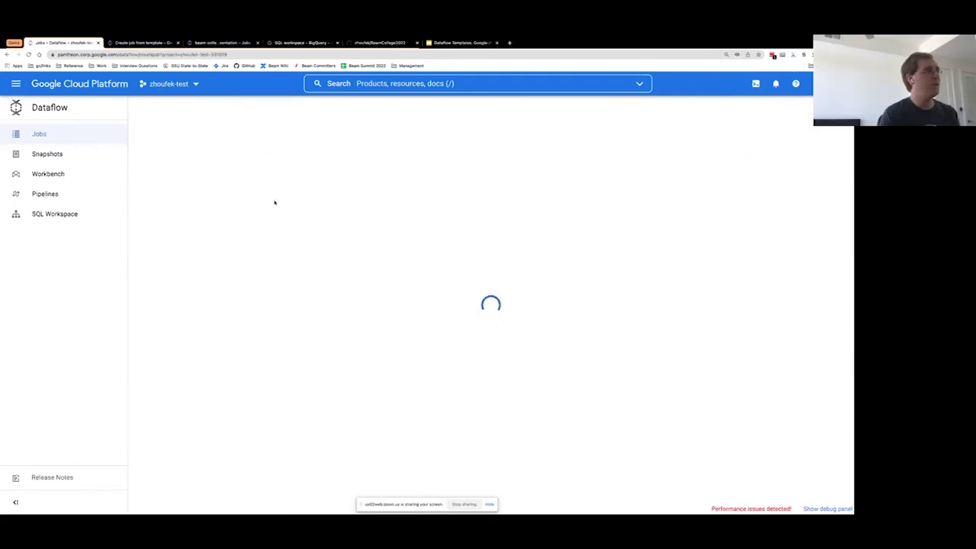
pyautogui.click(267, 142)
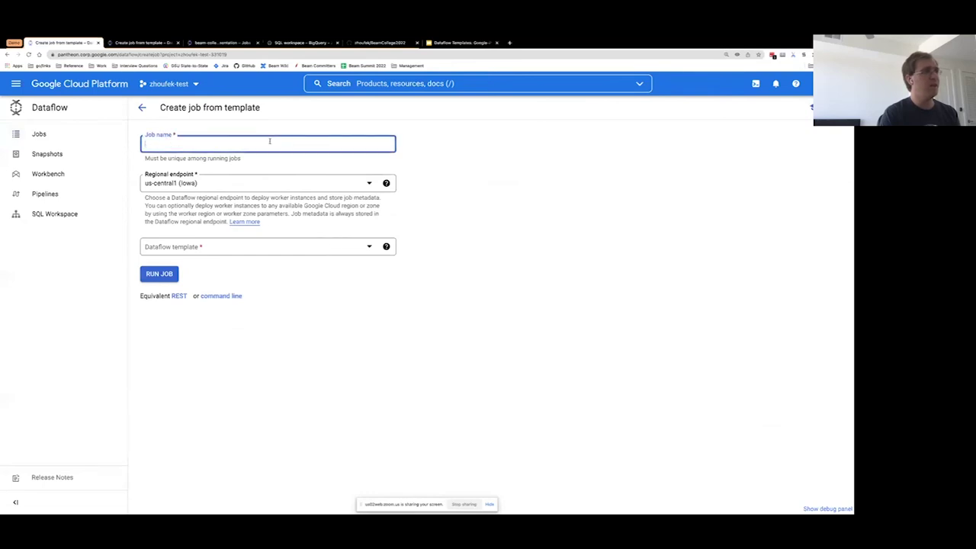
pyautogui.write('test')
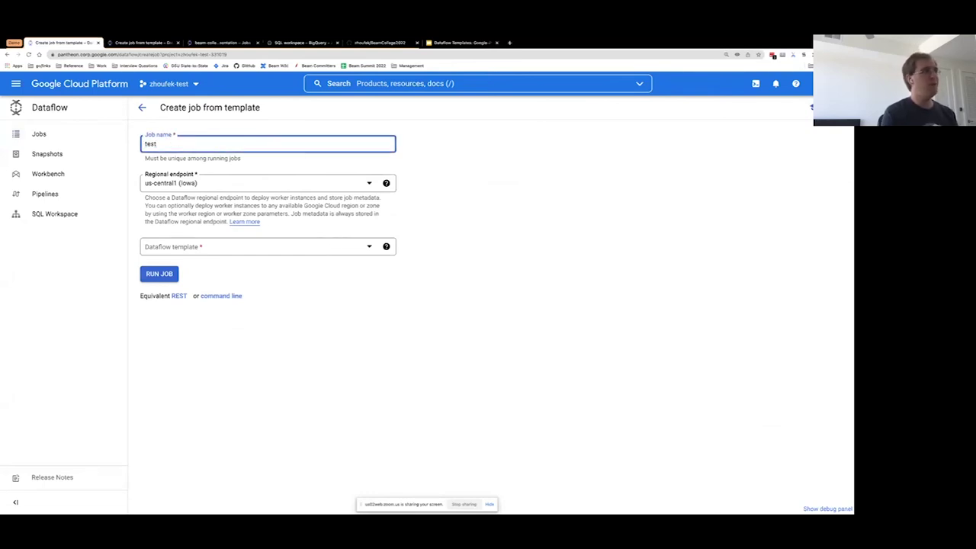
pyautogui.click(370, 186)
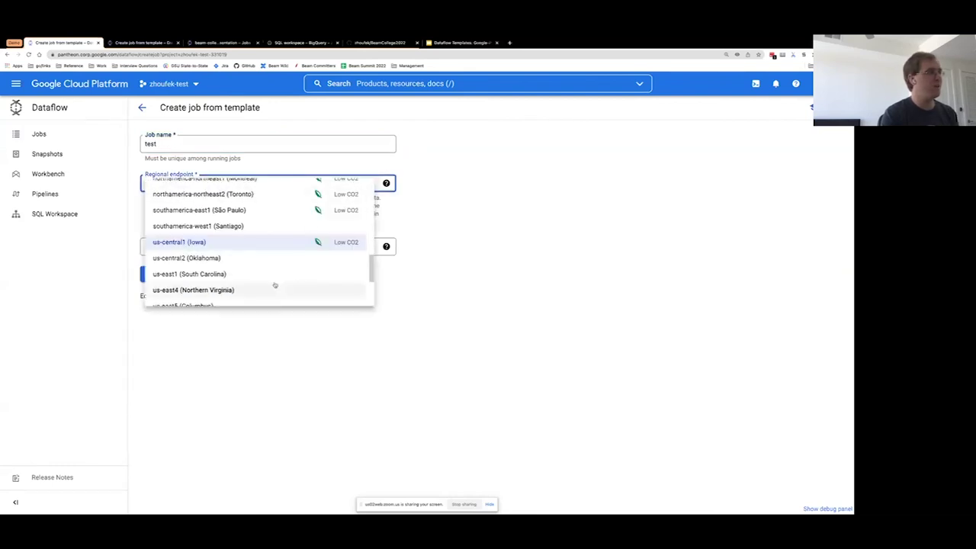
pyautogui.click(275, 276)
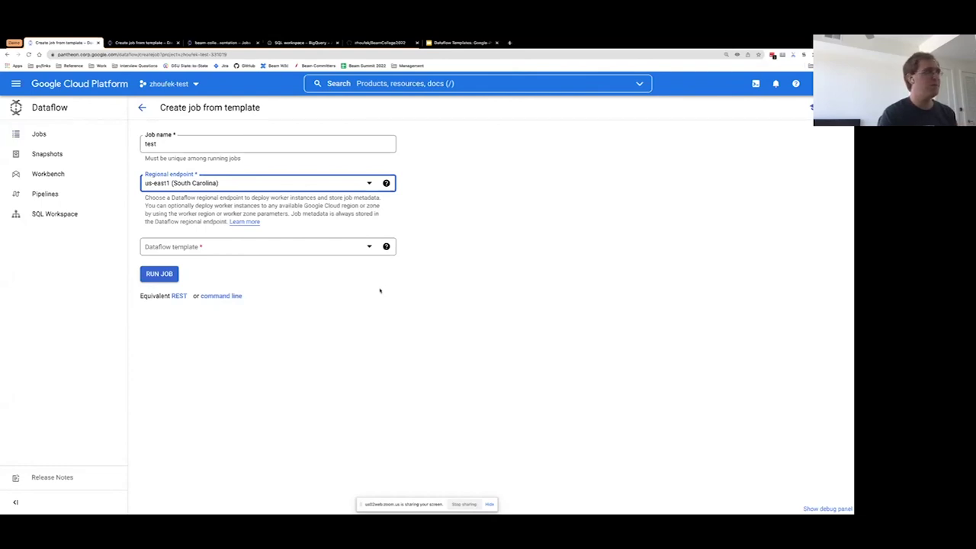
# Look through the Dataflow templates, filter them by pub/sub, and choose Pub/Sub Proto to BigQuery for the job
pyautogui.click(369, 246)
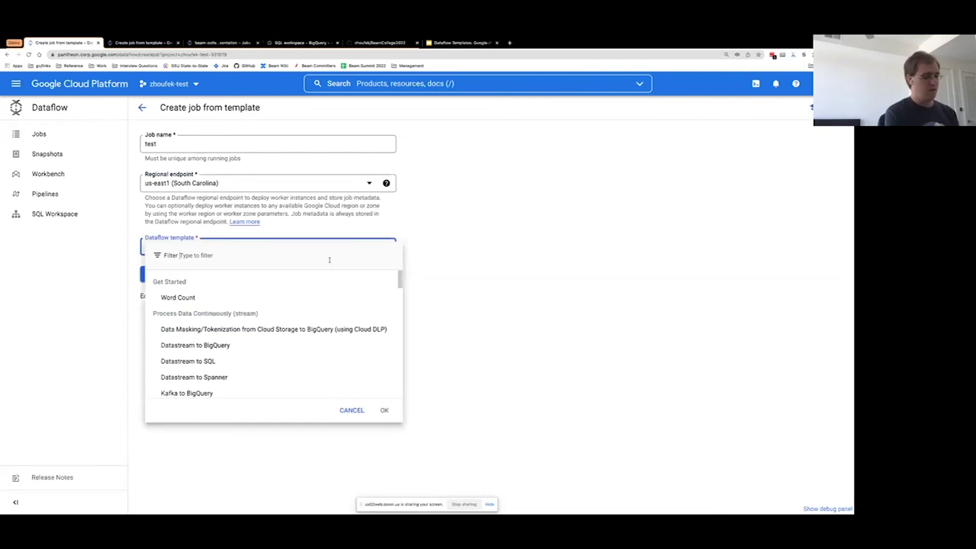
pyautogui.scroll(-3, 321, 324)
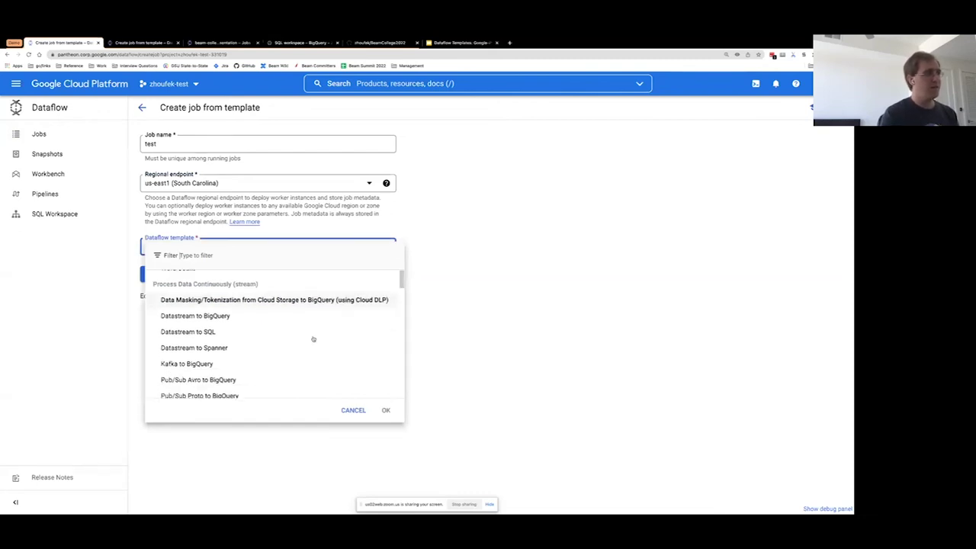
pyautogui.scroll(-15, 312, 339)
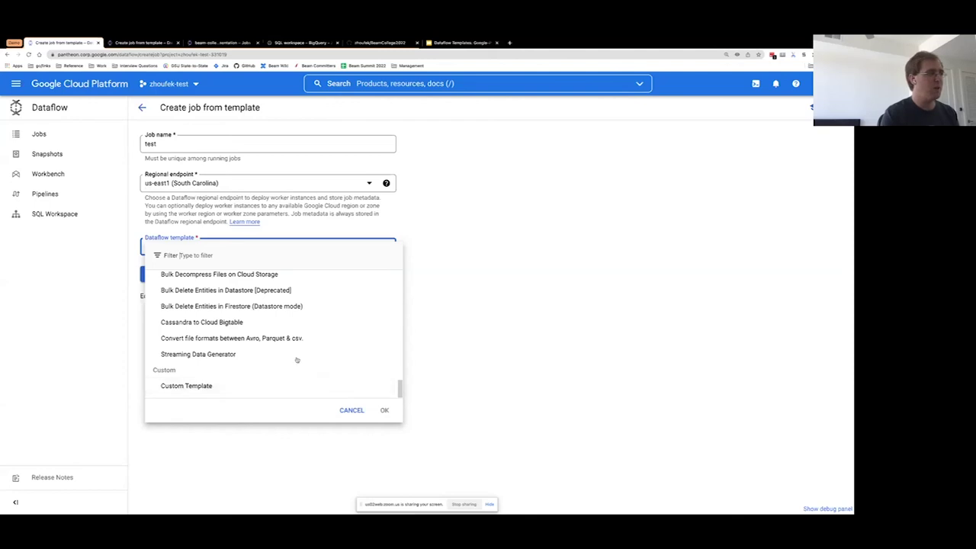
pyautogui.scroll(10, 296, 359)
pyautogui.scroll(10, 298, 358)
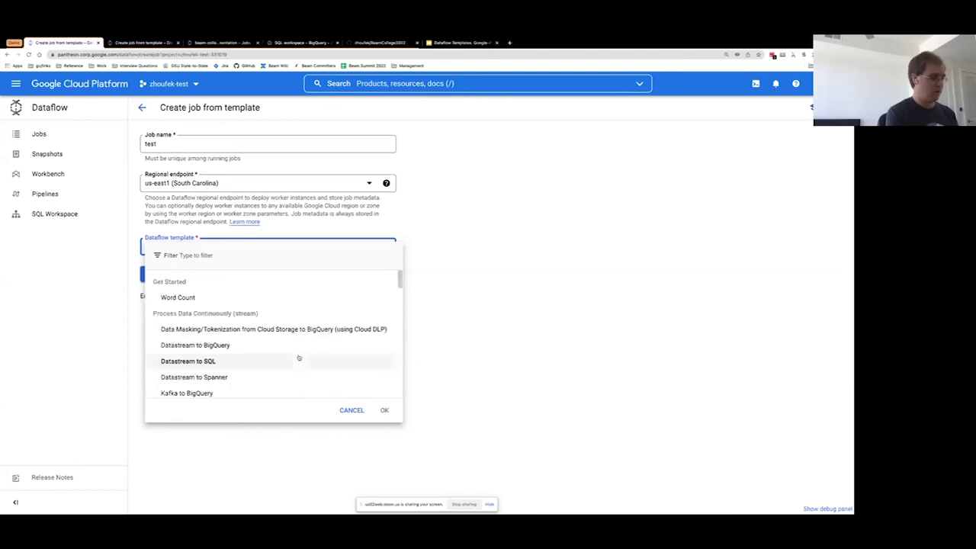
pyautogui.write('pub/sub')
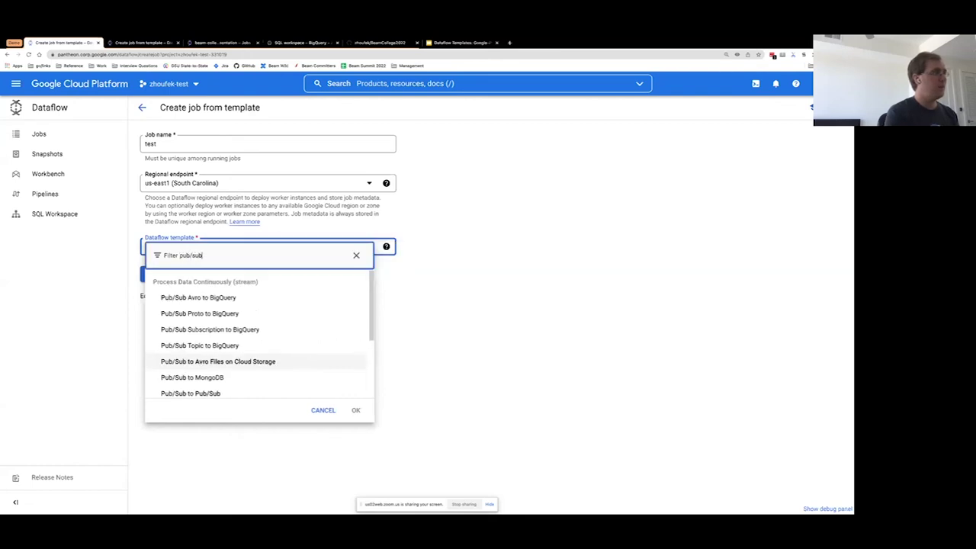
pyautogui.click(298, 314)
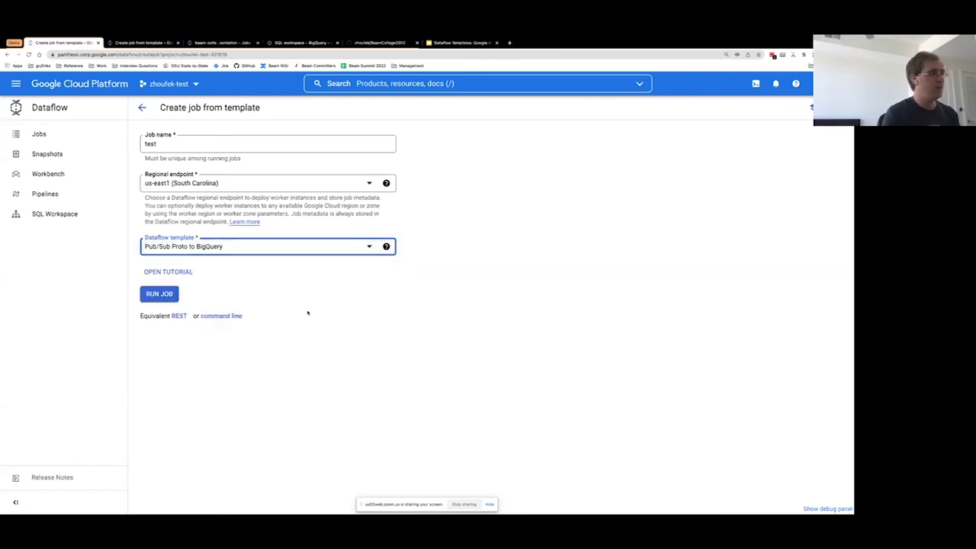
pyautogui.scroll(-2, 495, 277)
pyautogui.scroll(-2, 495, 276)
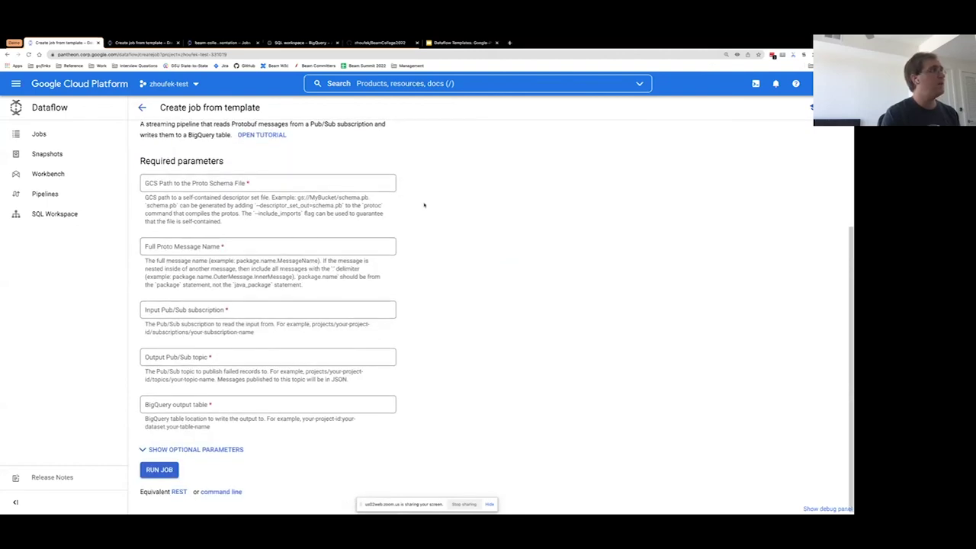
# Switch to the prefilled beam-college-2022-presentation2 job form and examine its proto schema path and the parts of the full proto message name
pyautogui.click(141, 43)
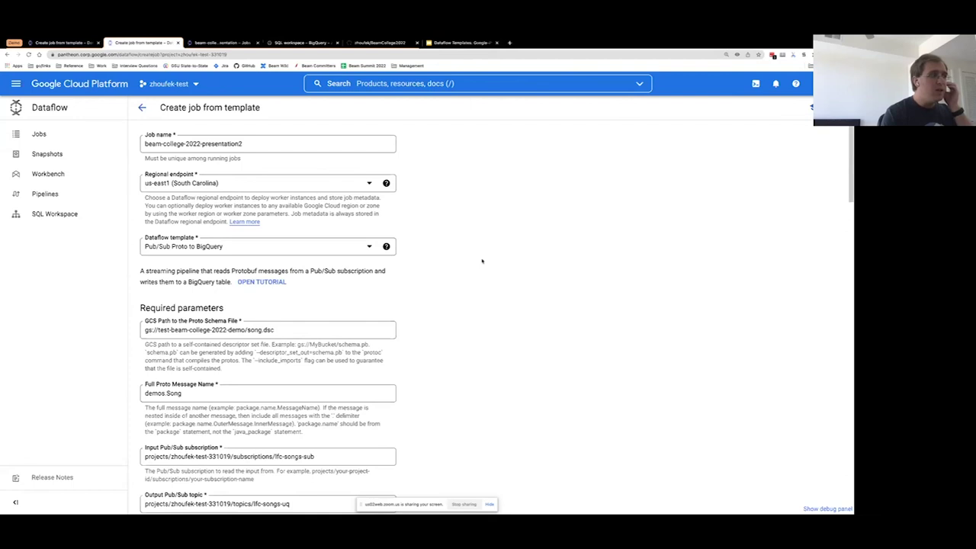
pyautogui.scroll(-3, 442, 312)
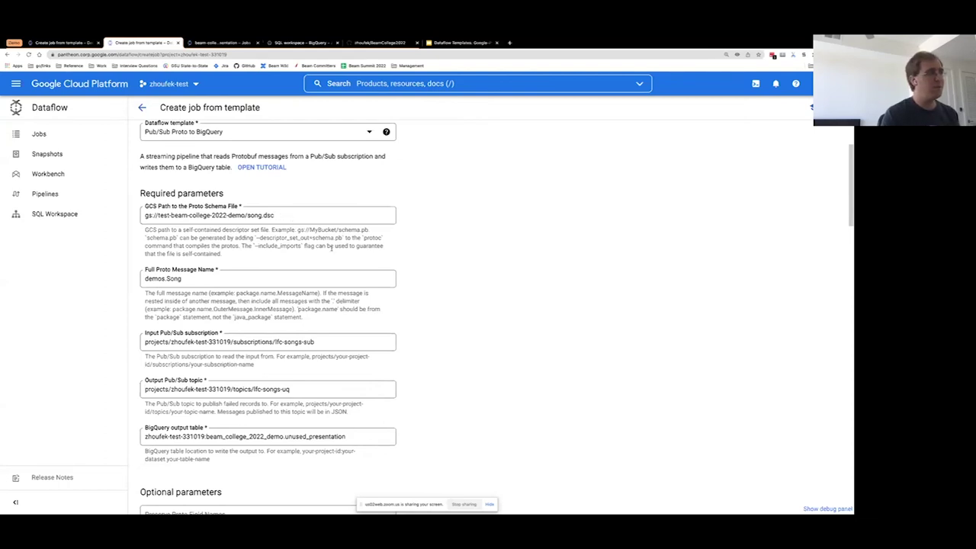
pyautogui.doubleClick(211, 279)
pyautogui.click(211, 279)
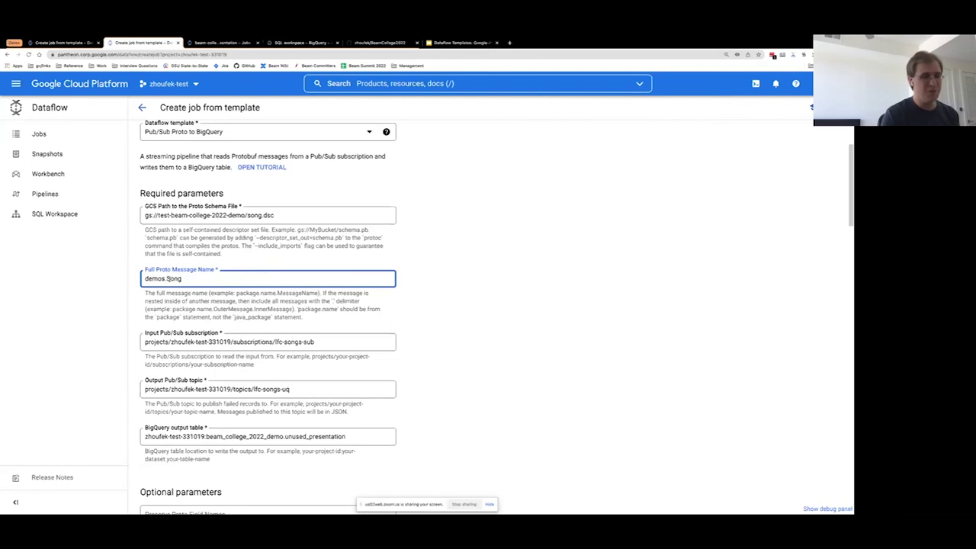
pyautogui.doubleClick(157, 279)
pyautogui.doubleClick(173, 279)
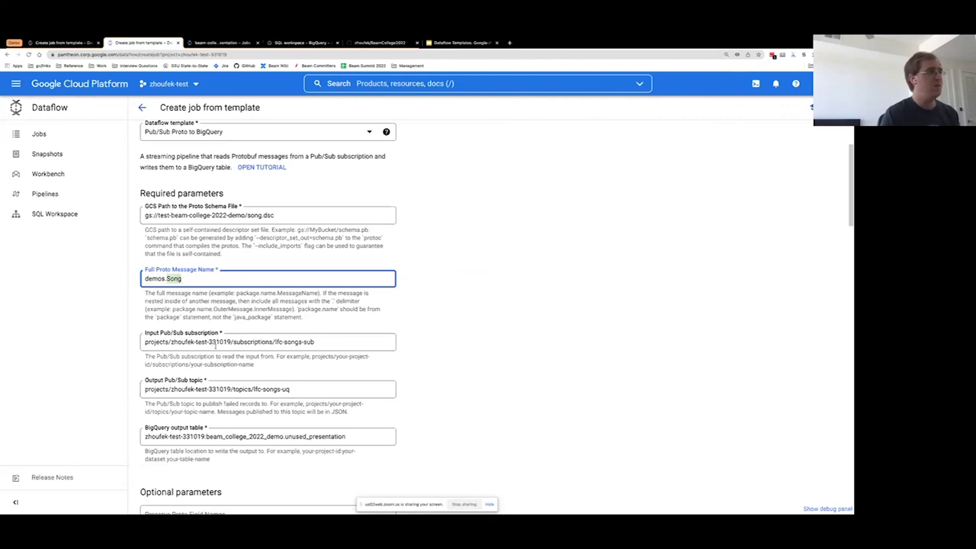
# Examine the input Pub/Sub subscription, the output Pub/Sub topic and the table name in the BigQuery output table
pyautogui.doubleClick(225, 342)
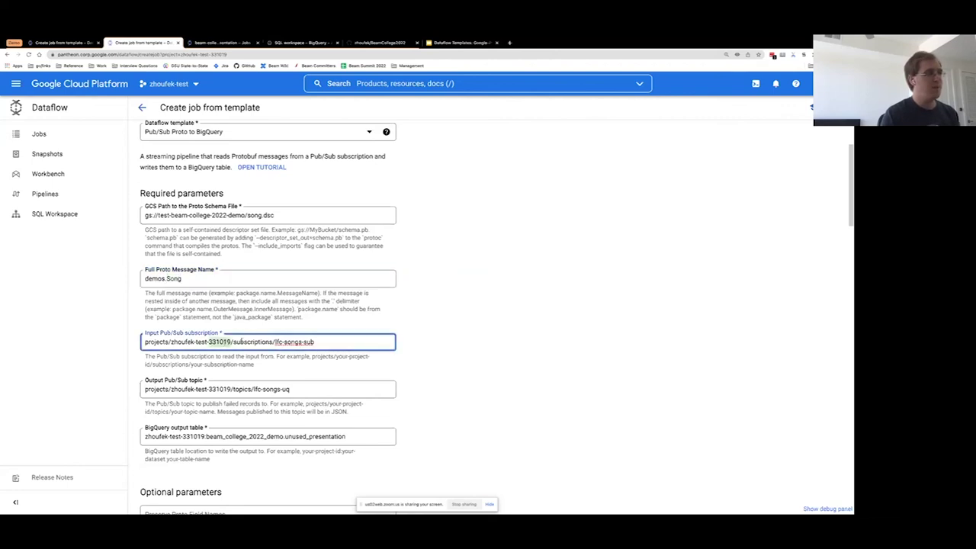
pyautogui.scroll(-1, 244, 343)
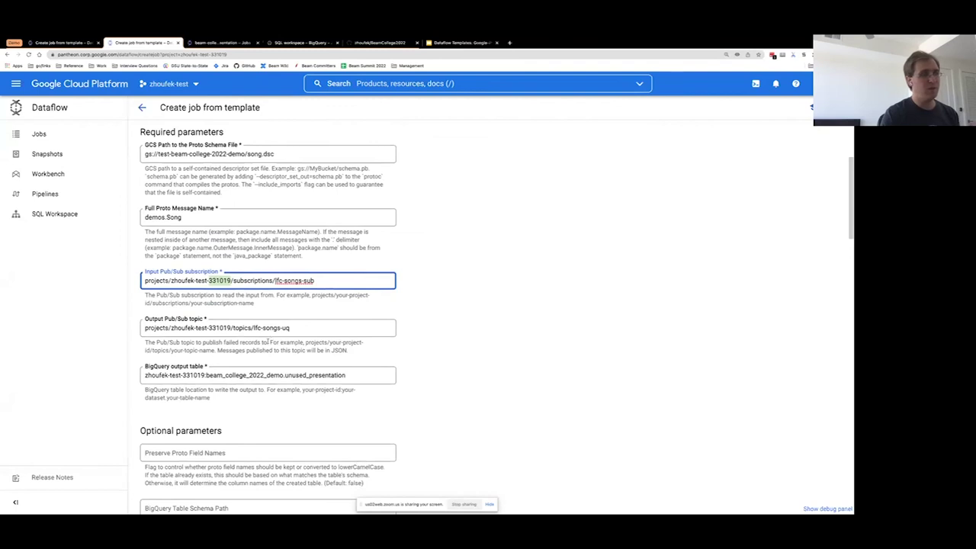
pyautogui.click(254, 328)
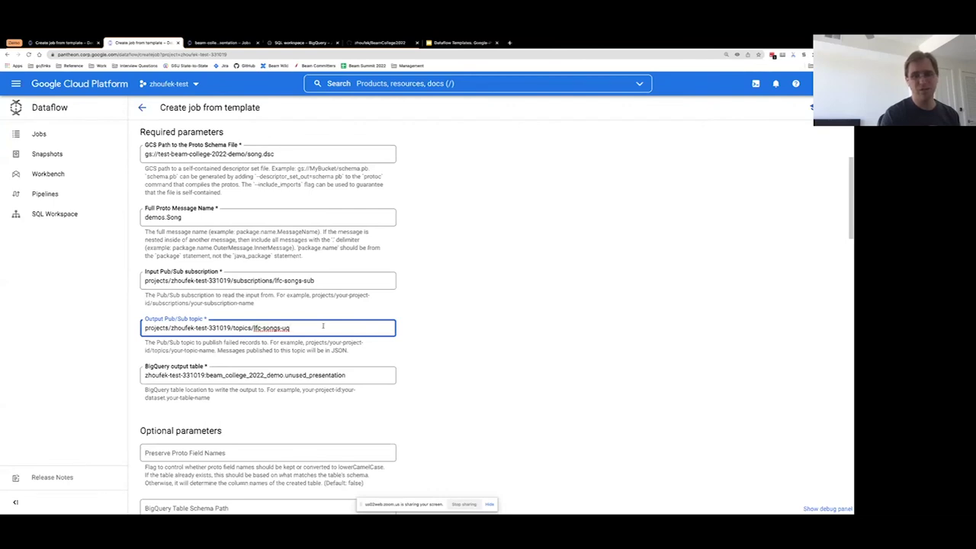
pyautogui.scroll(-1, 323, 326)
pyautogui.click(289, 352)
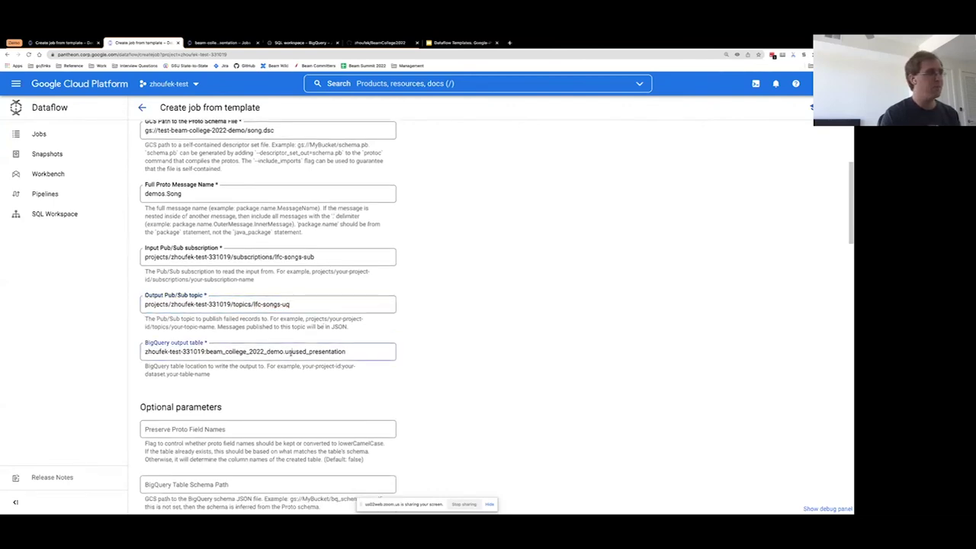
pyautogui.doubleClick(290, 351)
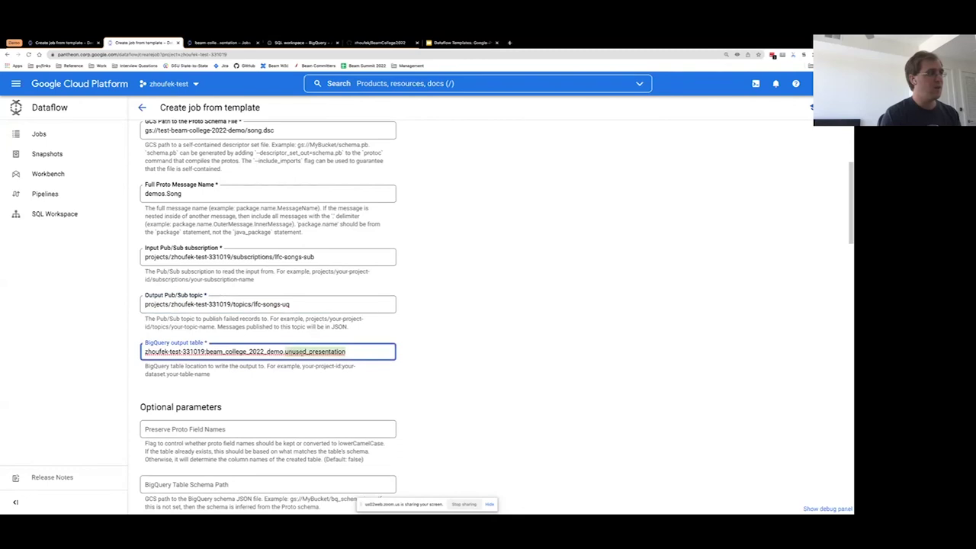
pyautogui.scroll(-1, 302, 355)
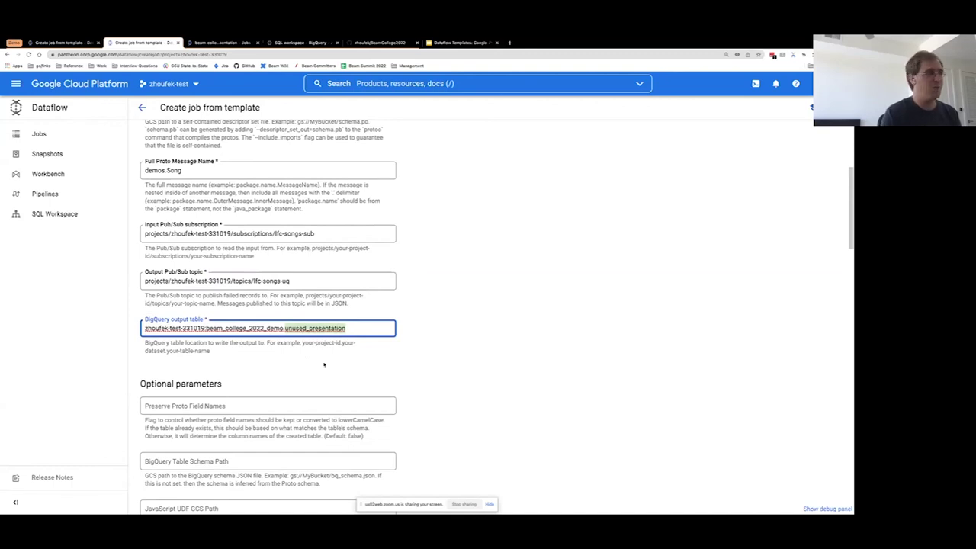
# Review the optional parameters, including the BigQuery table schema path, JavaScript UDF settings and worker placement options
pyautogui.scroll(-3, 305, 357)
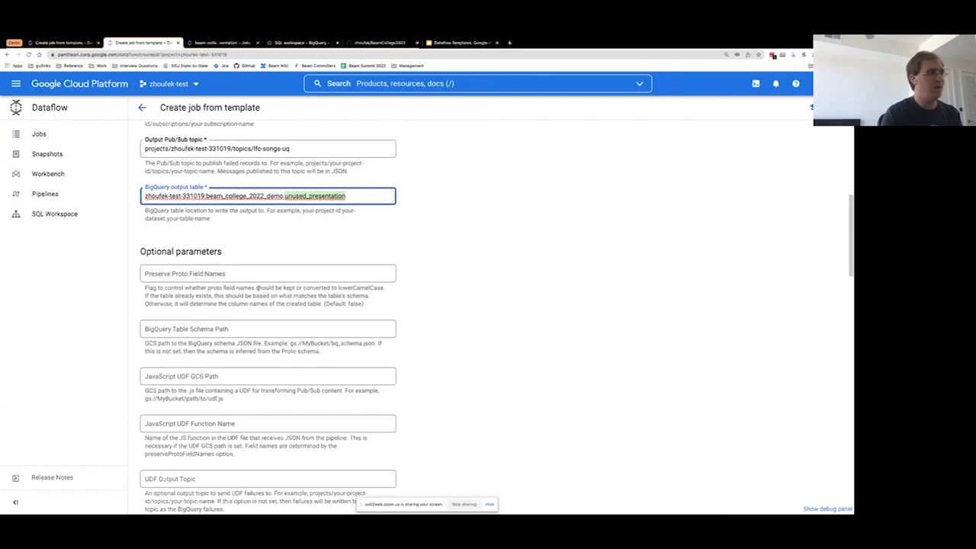
pyautogui.scroll(-2, 311, 317)
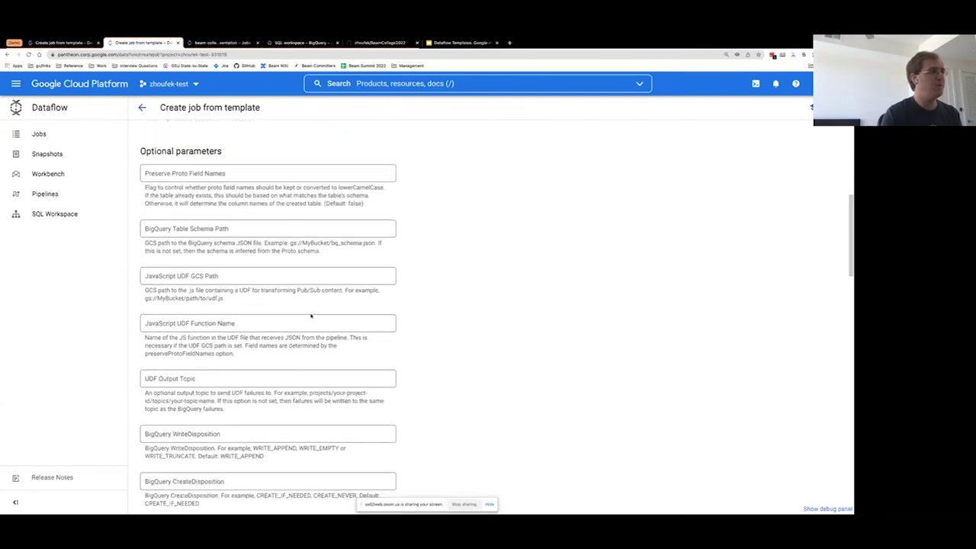
pyautogui.click(259, 230)
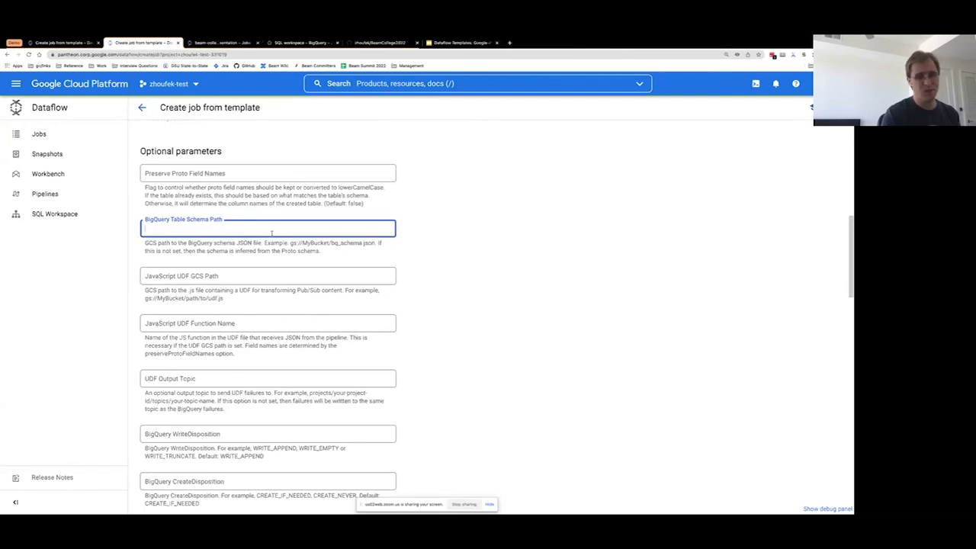
pyautogui.click(499, 237)
pyautogui.scroll(-1, 470, 284)
pyautogui.scroll(-3, 469, 284)
pyautogui.scroll(-6, 306, 183)
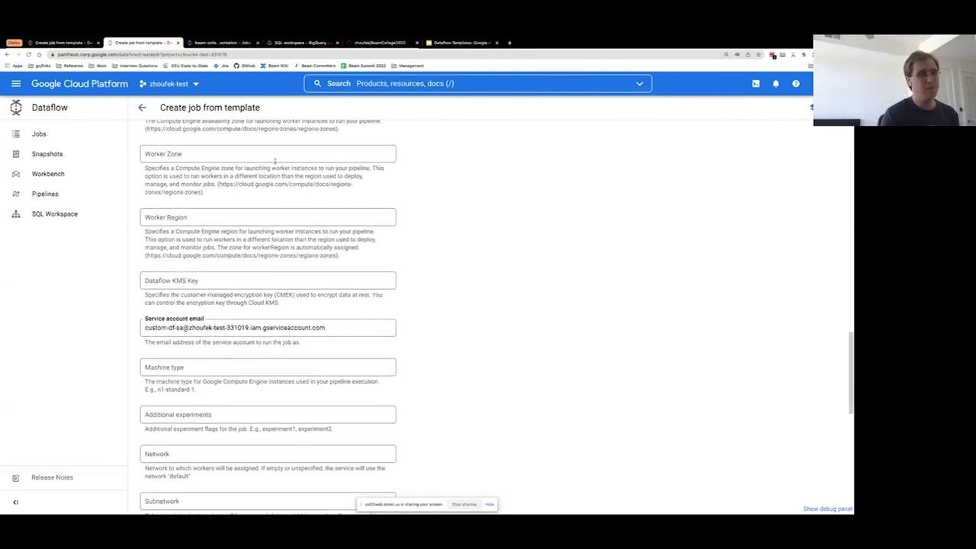
# Highlight the service account email and review the remaining optional parameters through to the end of the job form
pyautogui.click(370, 327)
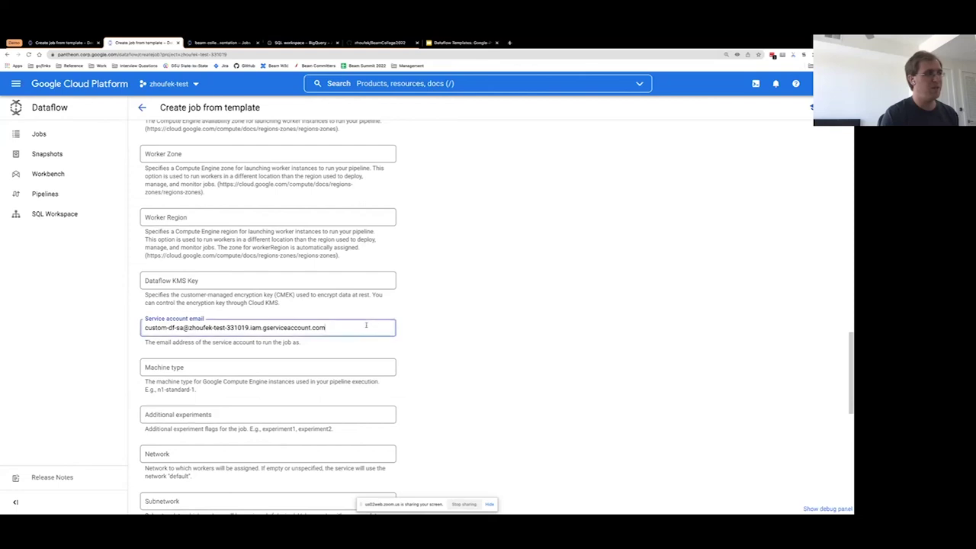
pyautogui.hotkey('ctrl', 'a')
pyautogui.scroll(-5, 515, 289)
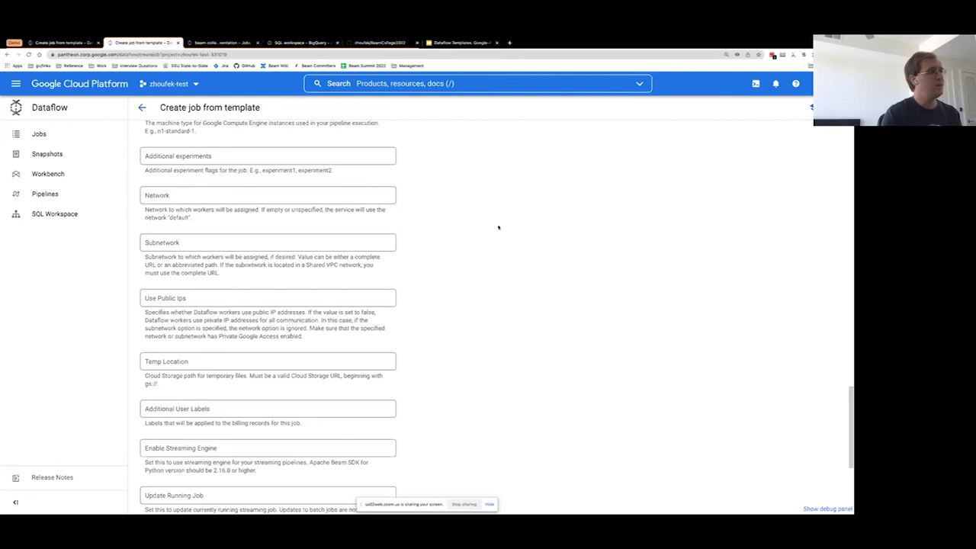
pyautogui.scroll(-4, 499, 227)
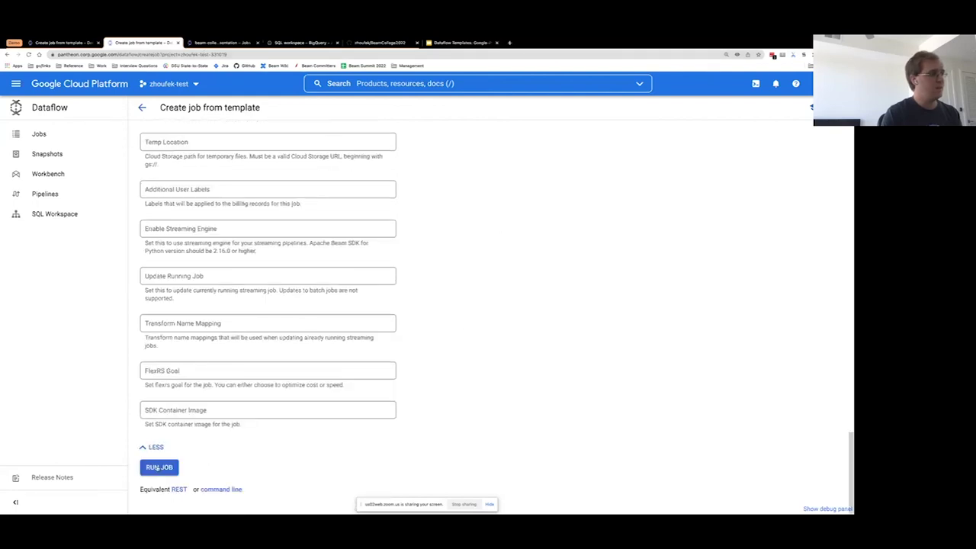
# Launch the beam-college-2022-presentation2 job and examine the job graph of the already running beam-college-2022-presentation job
pyautogui.click(156, 468)
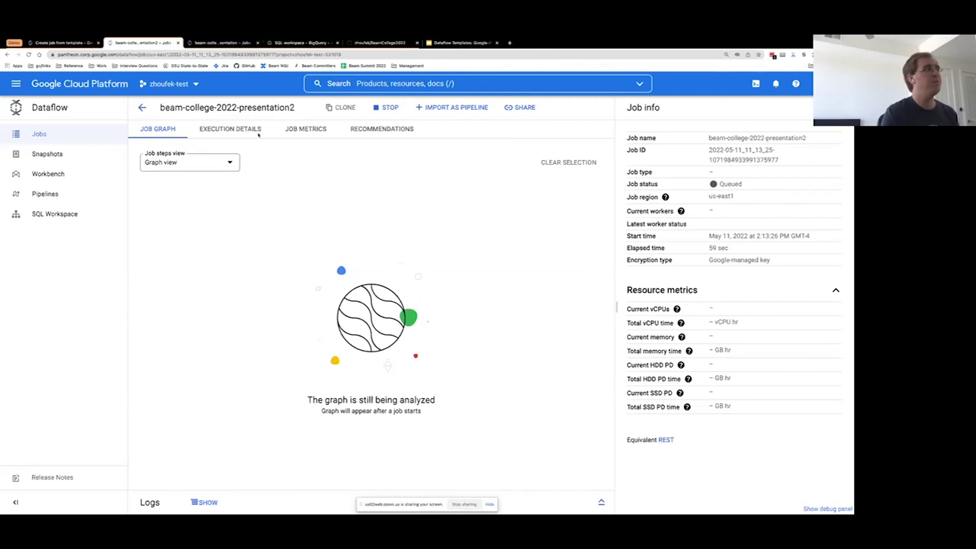
pyautogui.click(221, 42)
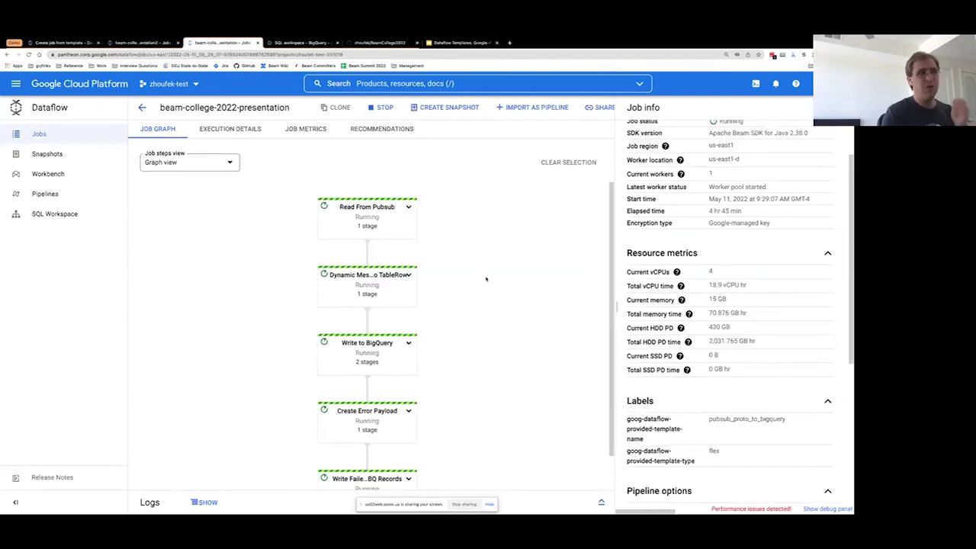
pyautogui.scroll(-1, 486, 278)
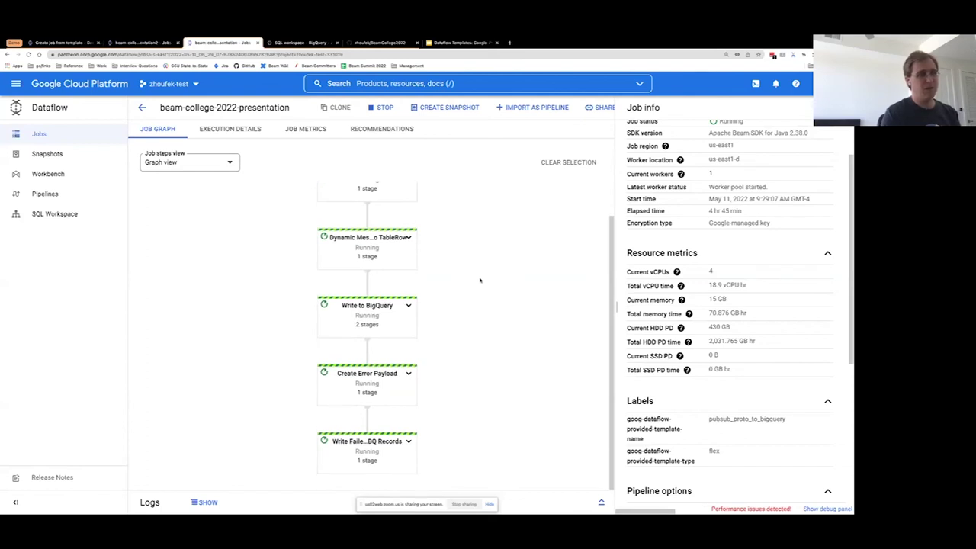
pyautogui.scroll(1, 480, 282)
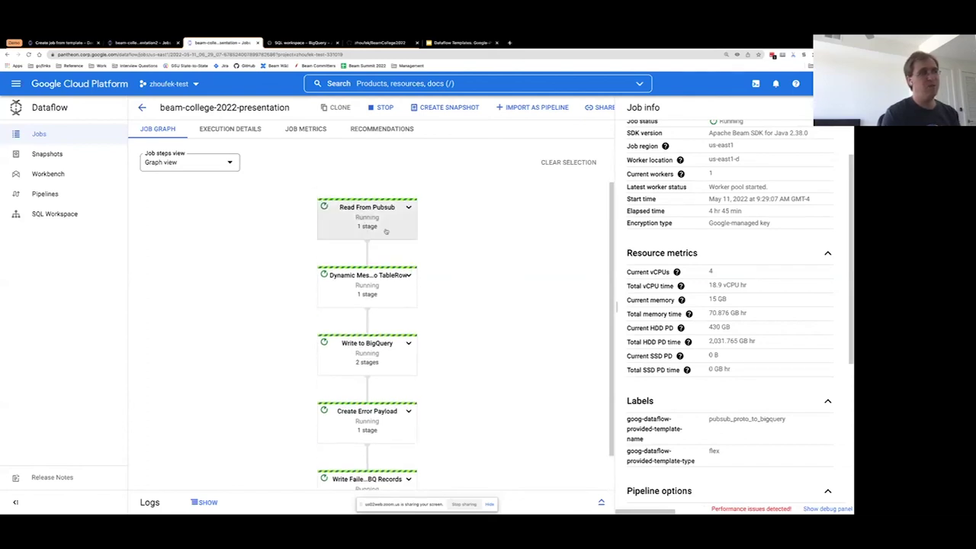
pyautogui.scroll(-1, 381, 275)
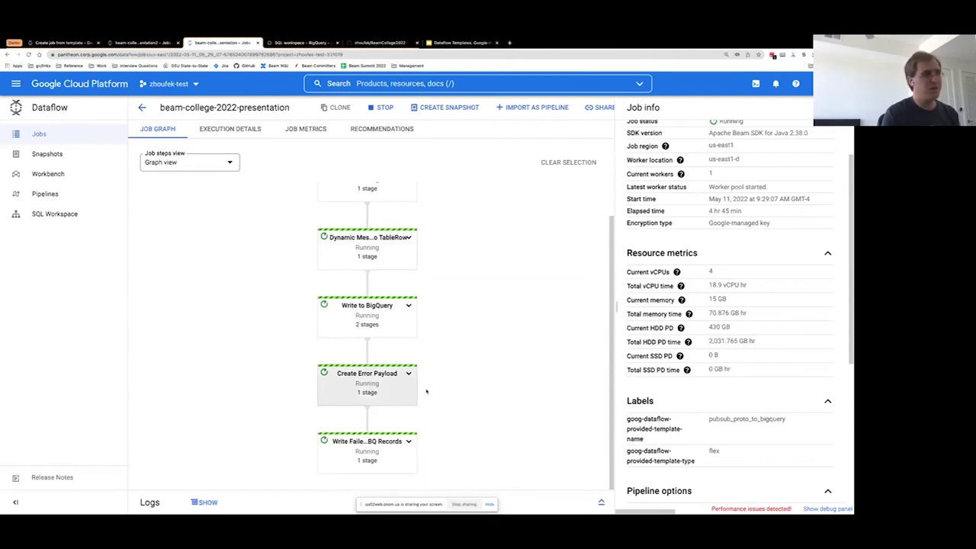
pyautogui.scroll(1, 470, 367)
# Highlight the table name lfc_songs_presentation in the running job's outputTableSpec pipeline option and check the beam_college_2022_demo dataset in BigQuery
pyautogui.scroll(-4, 760, 304)
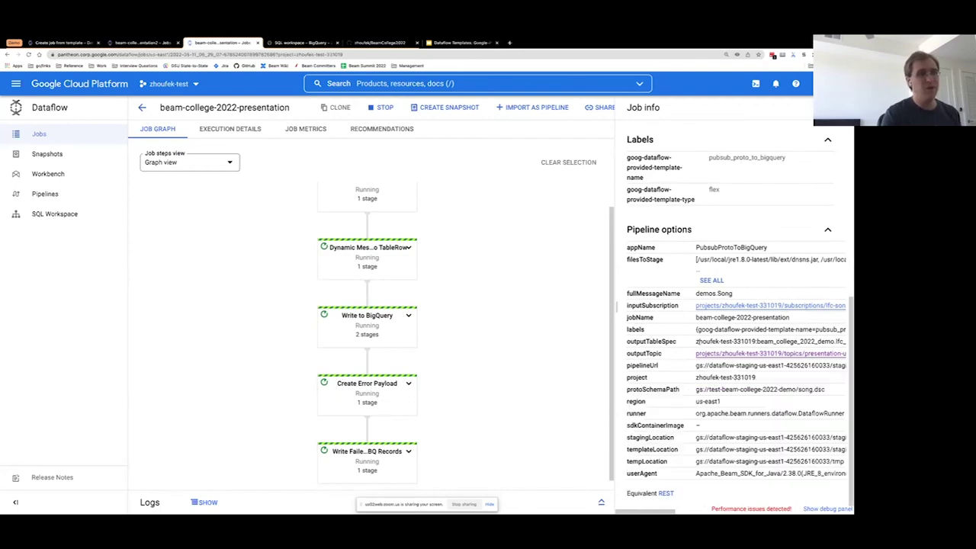
pyautogui.hscroll(3, 702, 342)
pyautogui.hscroll(2, 714, 342)
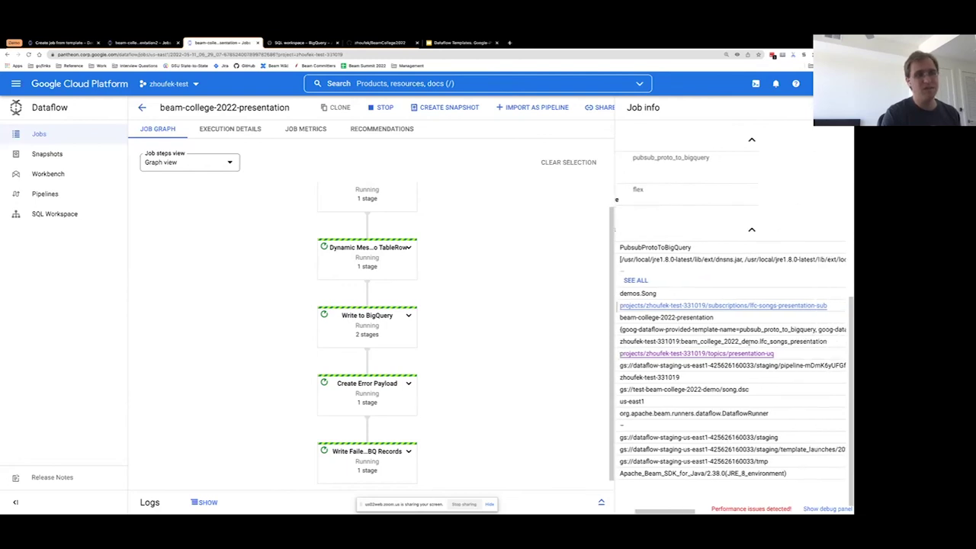
pyautogui.hscroll(2, 751, 342)
pyautogui.moveTo(758, 342); pyautogui.dragTo(737, 342)
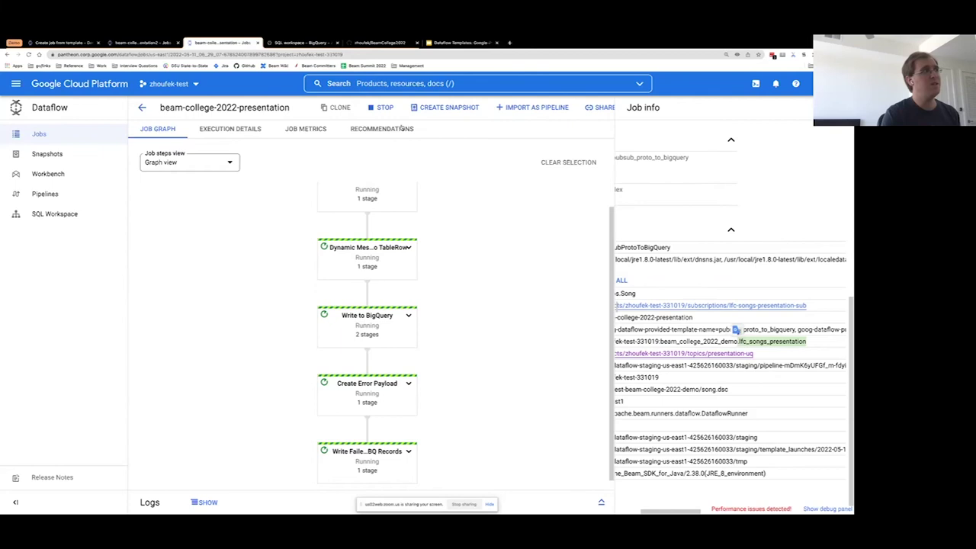
pyautogui.click(302, 43)
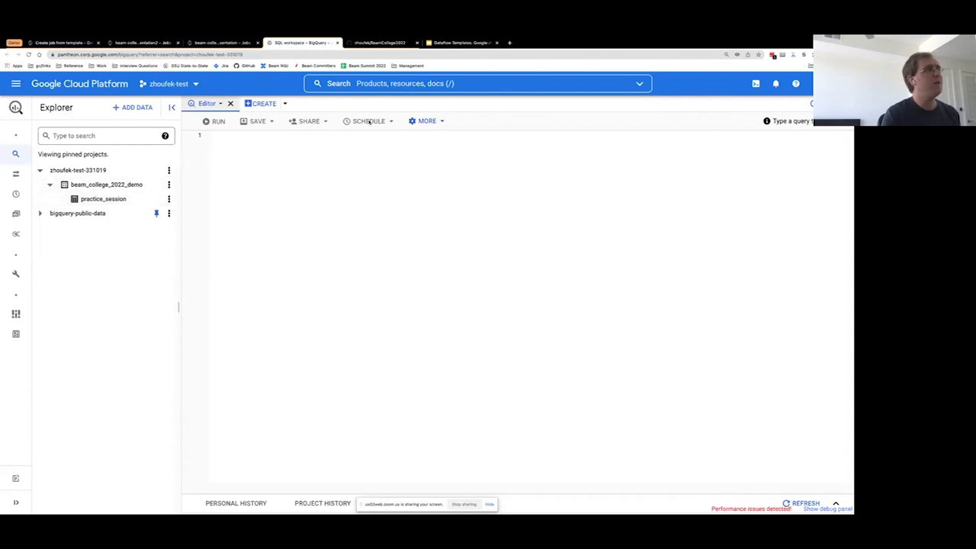
pyautogui.click(219, 60)
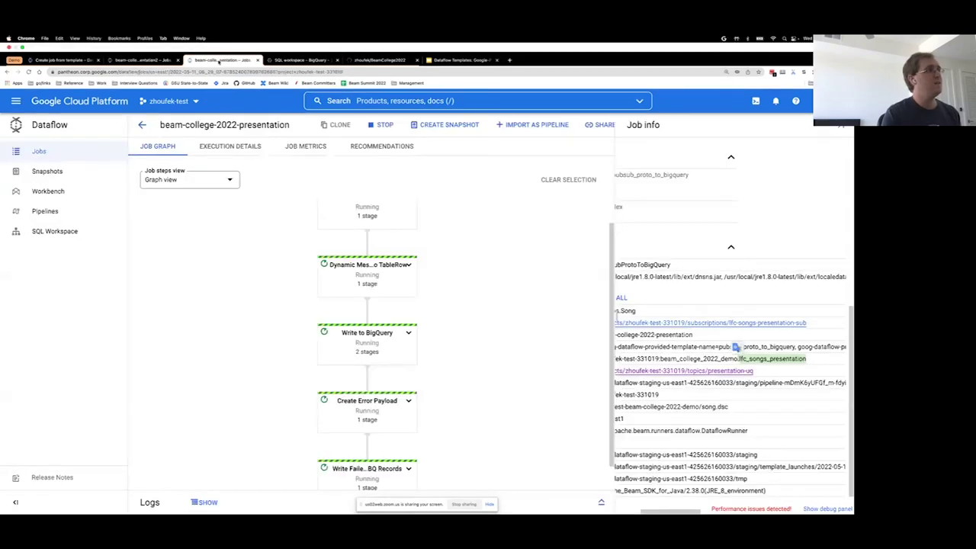
# Switch to the BeamCollege2022 repository on GitHub and enlarge the page by three zoom levels
pyautogui.click(384, 44)
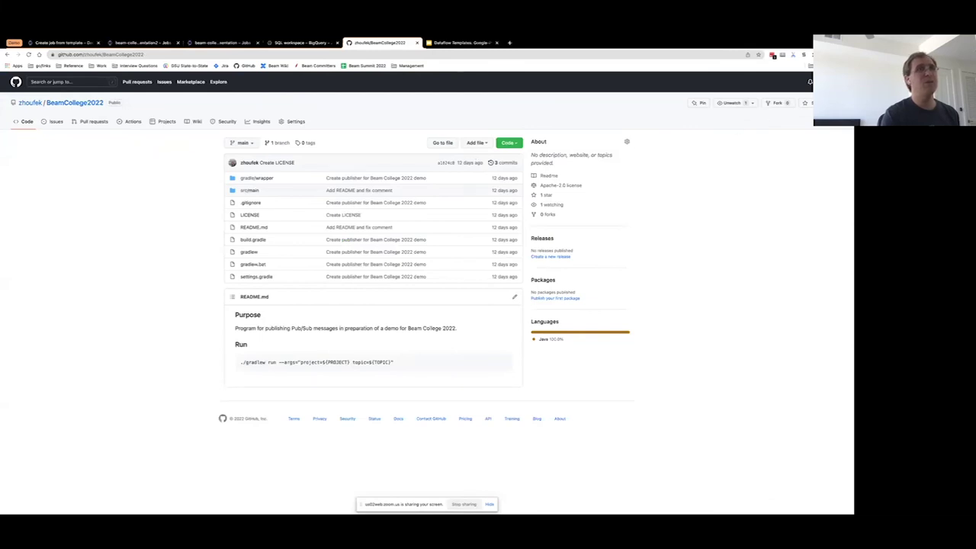
pyautogui.click(845, 55)
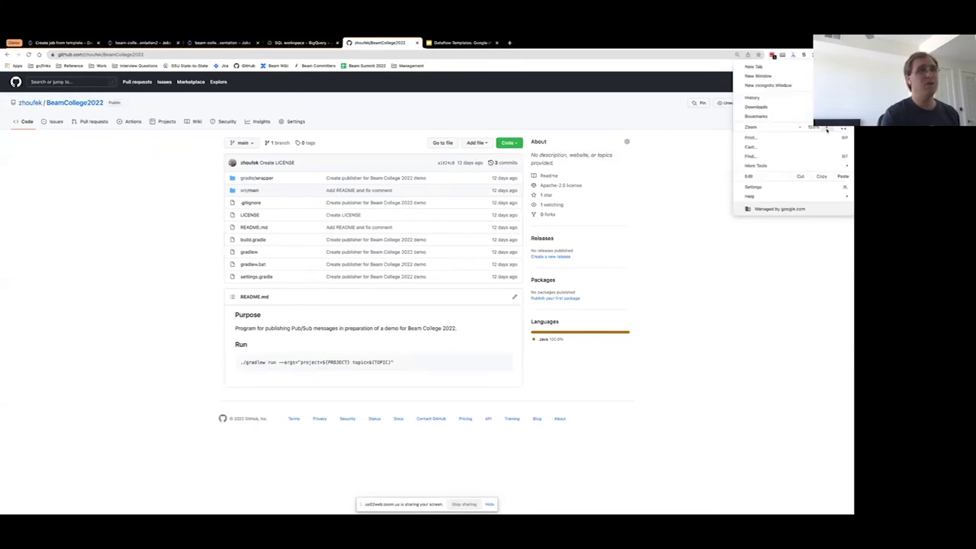
pyautogui.click(827, 128)
pyautogui.click(826, 128)
pyautogui.click(827, 128)
pyautogui.click(772, 328)
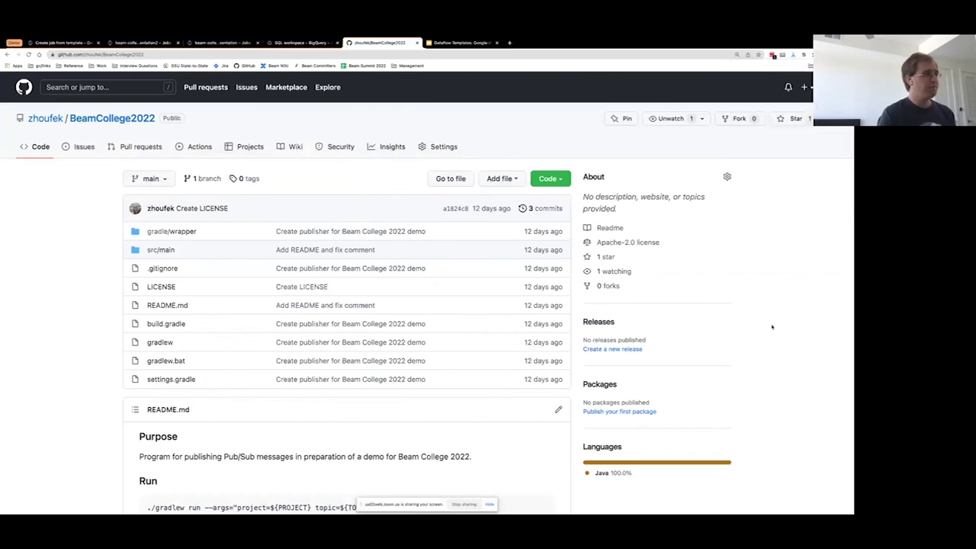
# Open song.proto in the repository's src/main/proto folder and highlight the Song message definition with its comment
pyautogui.scroll(-1, 229, 366)
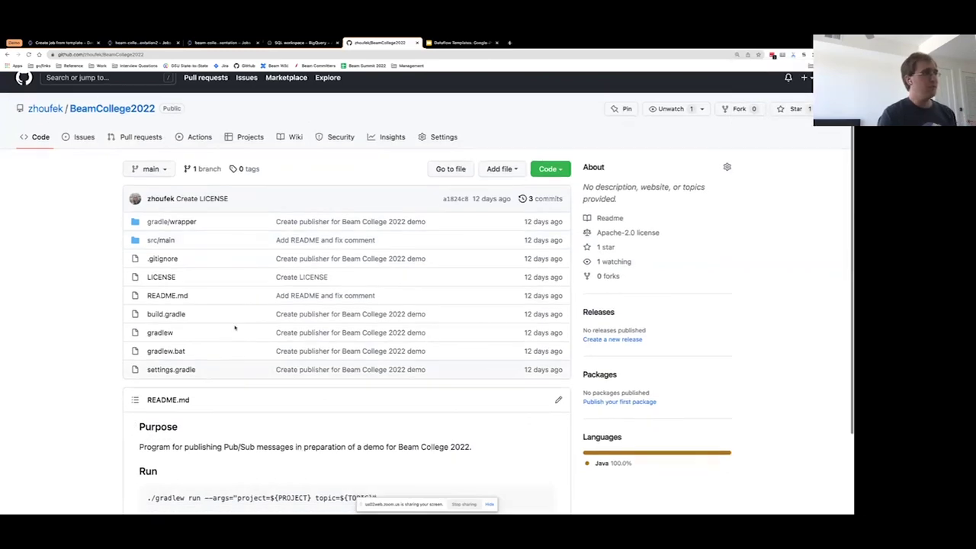
pyautogui.click(162, 240)
pyautogui.click(204, 265)
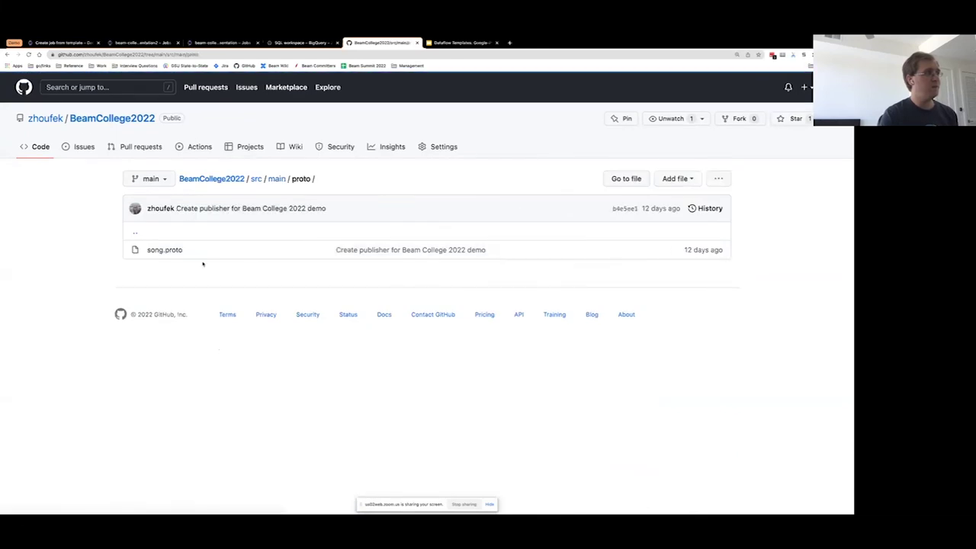
pyautogui.click(165, 250)
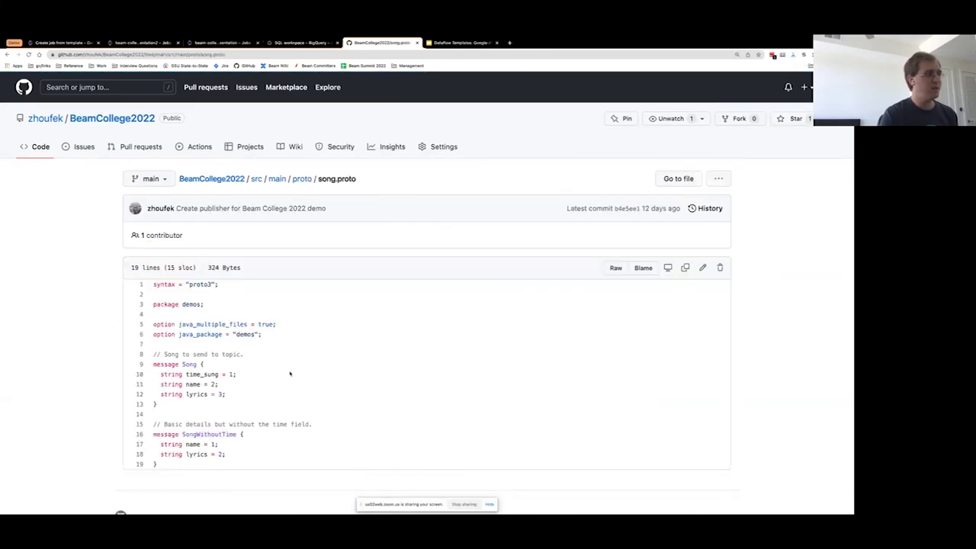
pyautogui.scroll(-1, 290, 374)
pyautogui.moveTo(159, 372); pyautogui.dragTo(154, 324)
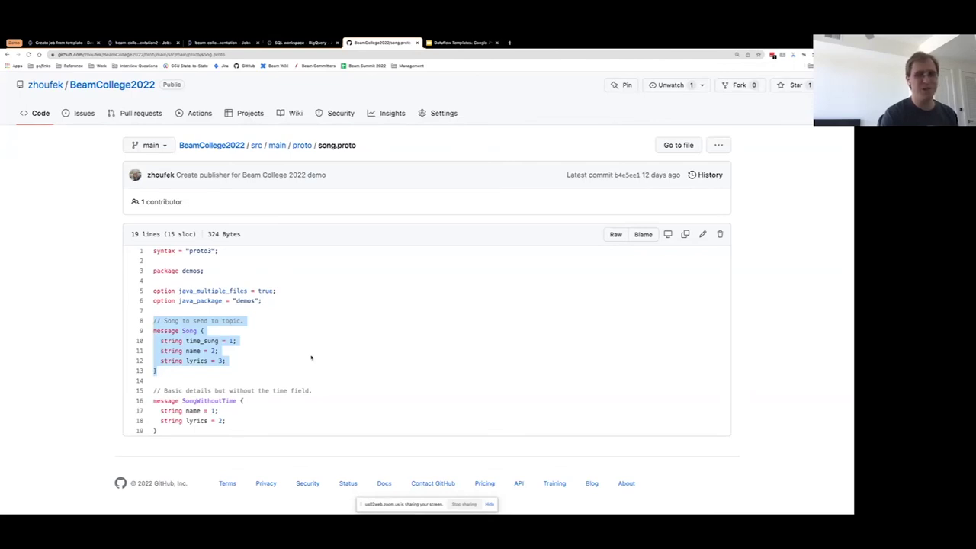
# Open build.gradle from the repository root and highlight the song.dsc descriptor path in its protobuf block
pyautogui.hscroll(-5, 320, 355)
pyautogui.hscroll(-5, 261, 296)
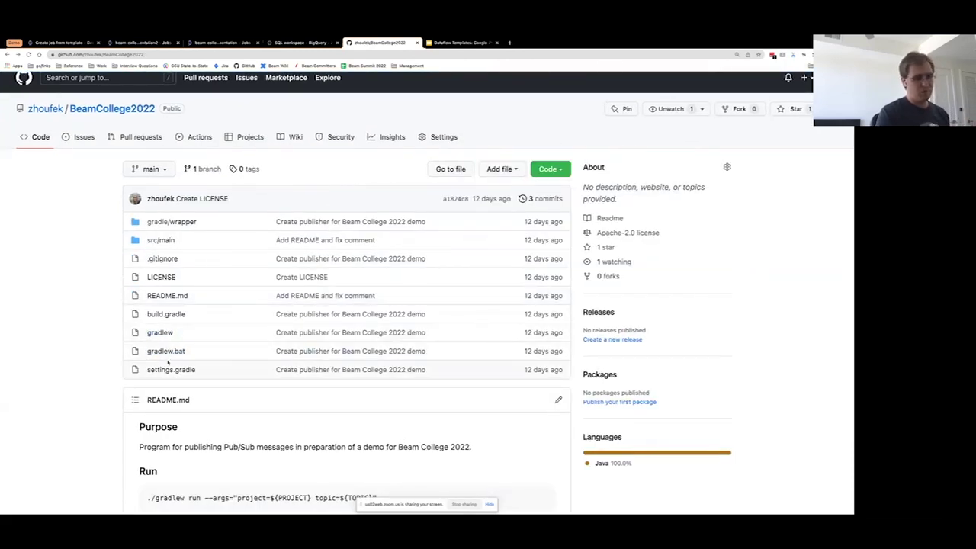
pyautogui.click(166, 313)
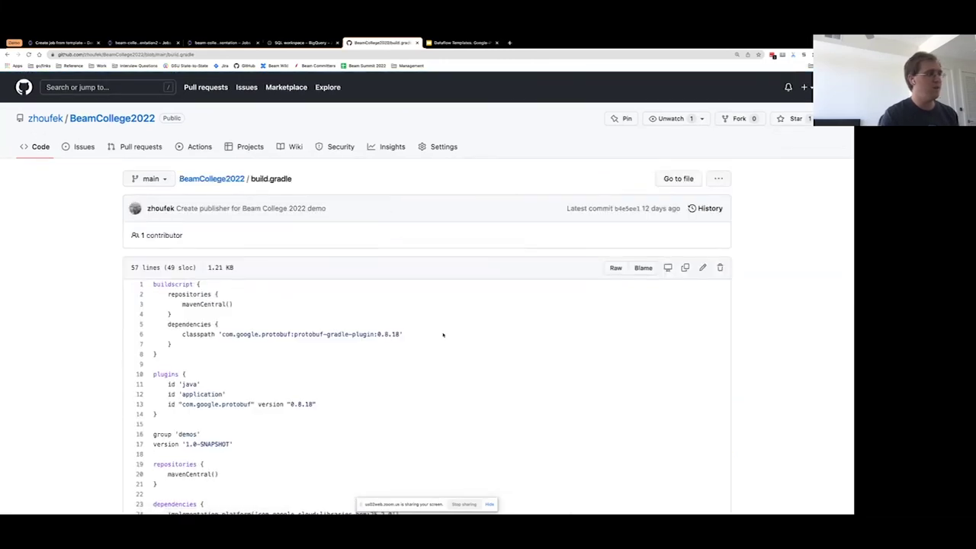
pyautogui.scroll(-6, 455, 344)
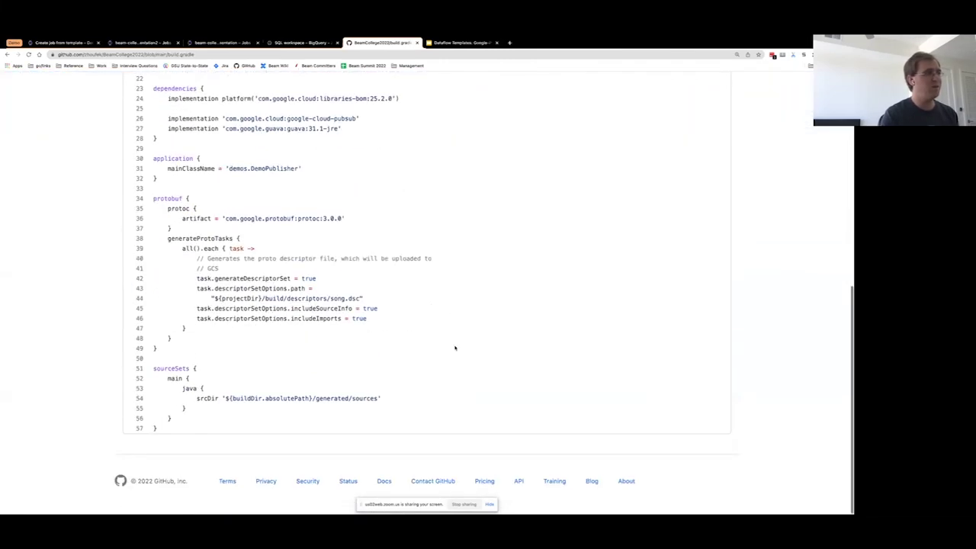
pyautogui.doubleClick(227, 241)
pyautogui.doubleClick(168, 200)
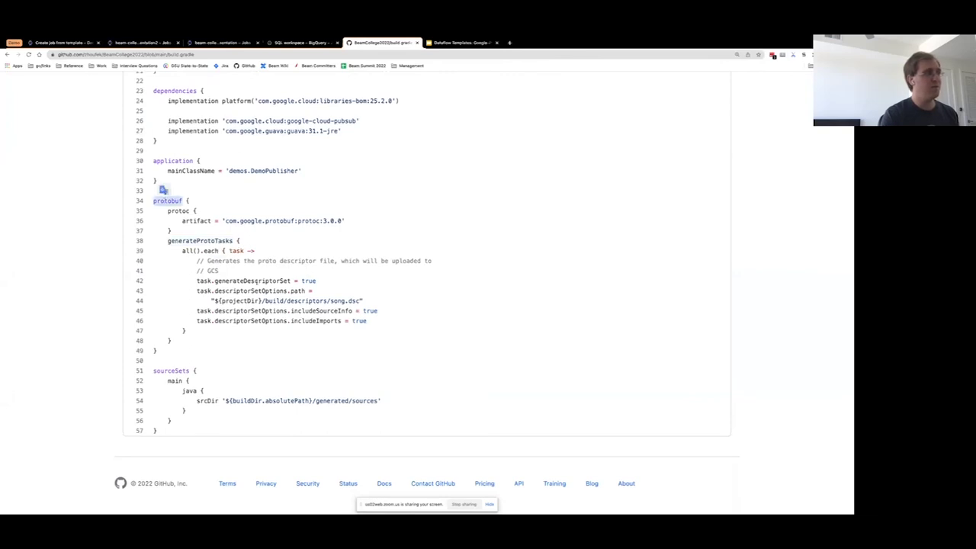
pyautogui.moveTo(359, 301); pyautogui.dragTo(218, 301)
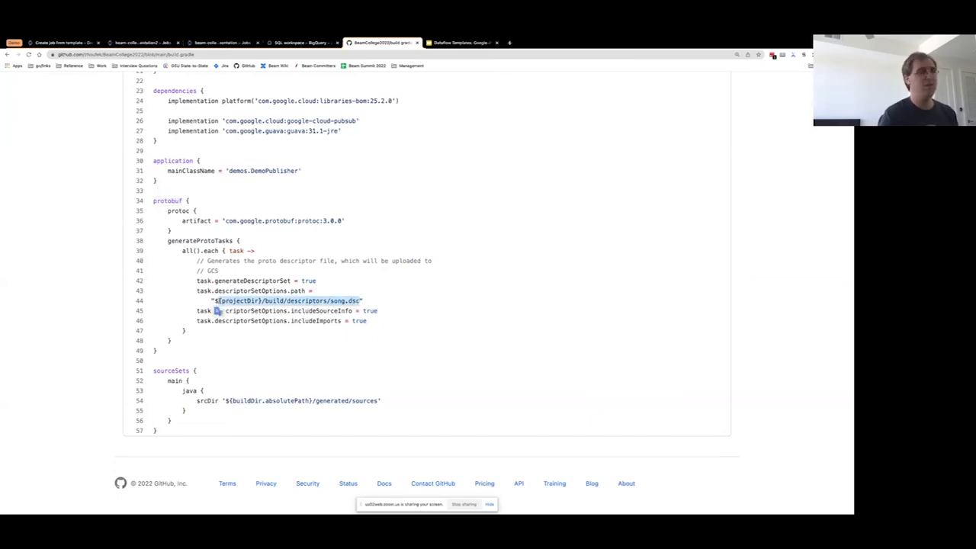
pyautogui.scroll(10, 472, 302)
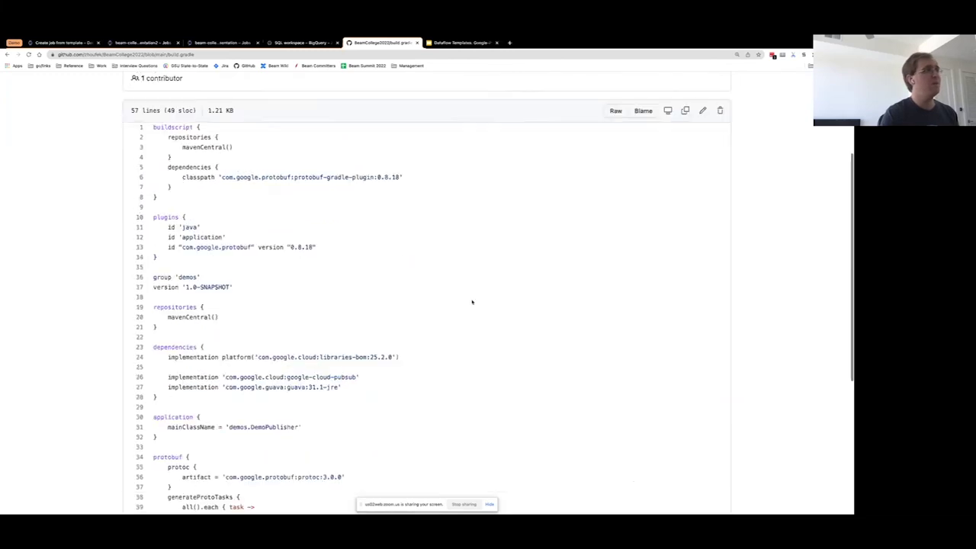
# Switch to the terminal and run the demo publisher with ./gradlew run --args="project=${PROJECT} topic=${TOPIC}"
pyautogui.click(222, 43)
pyautogui.scroll(2, 513, 270)
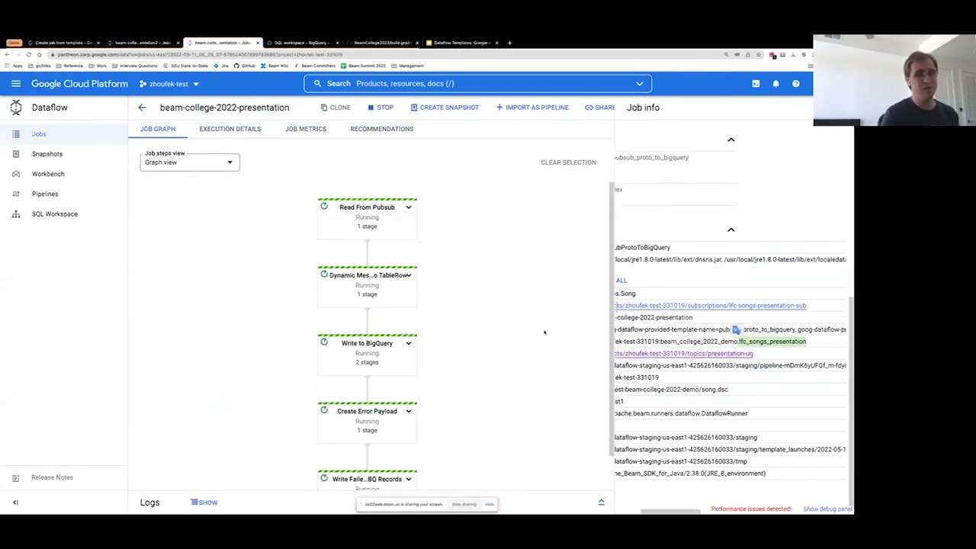
pyautogui.hotkey('ctrl', 'Left')
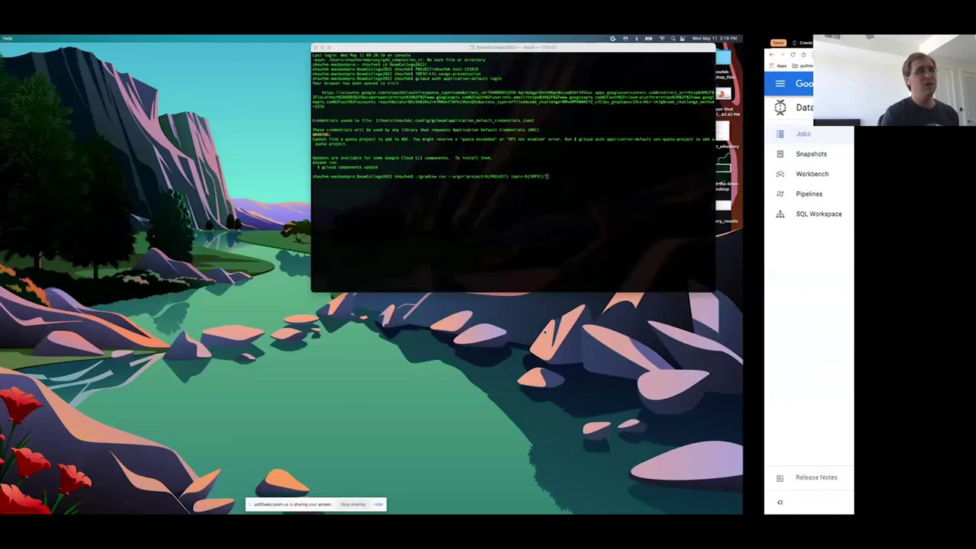
pyautogui.press('Return')
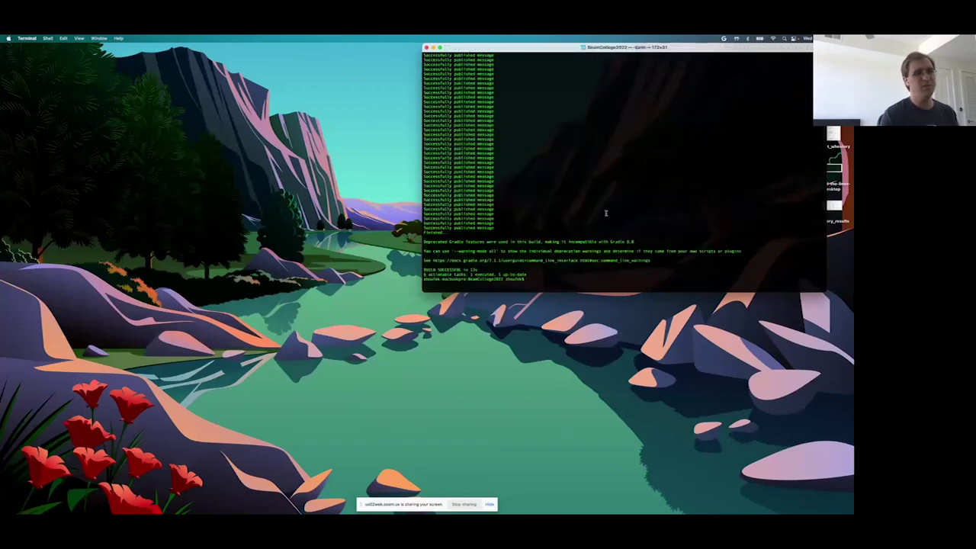
# Return to the running beam-college-2022-presentation job in Dataflow and examine its graph, resource metrics and pipeline options
pyautogui.press('super+Tab')
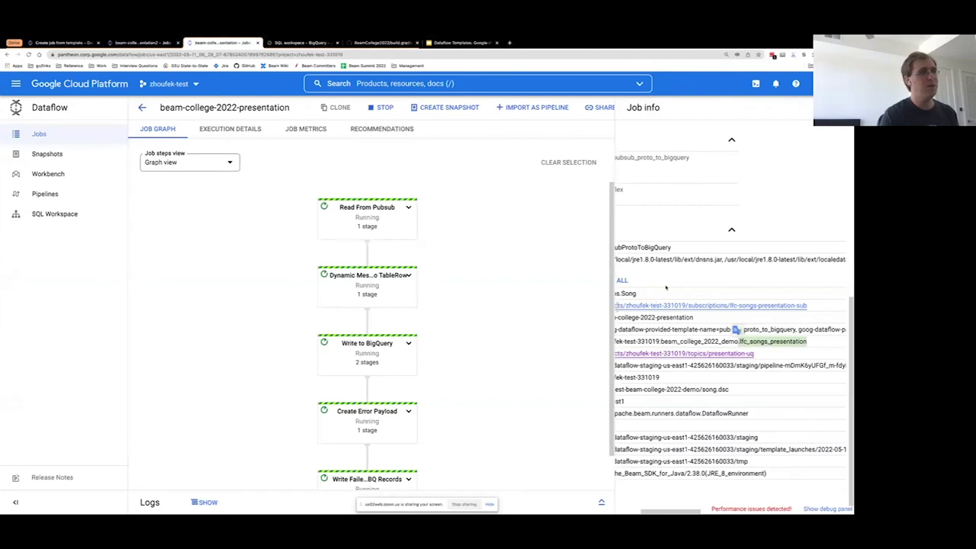
pyautogui.scroll(3, 684, 286)
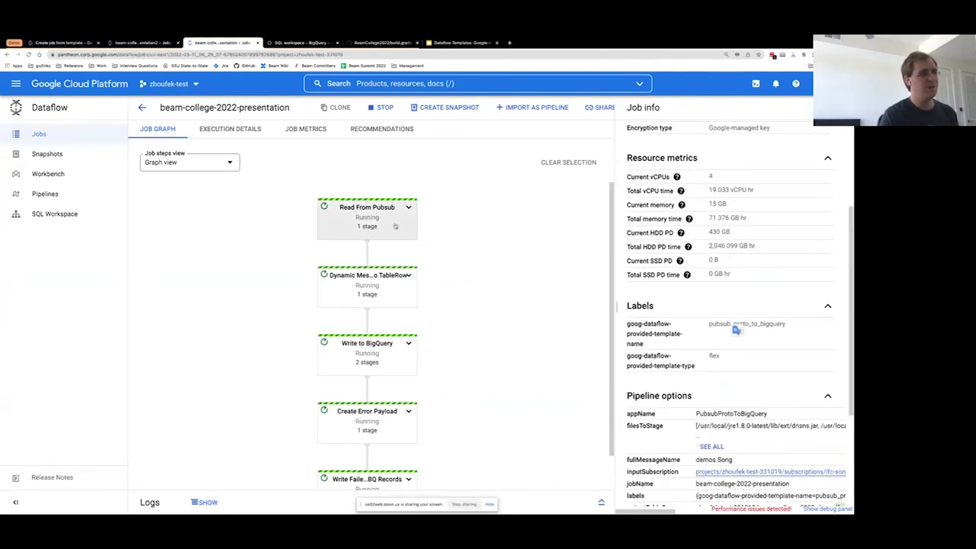
pyautogui.scroll(-1, 730, 304)
pyautogui.scroll(-2, 730, 304)
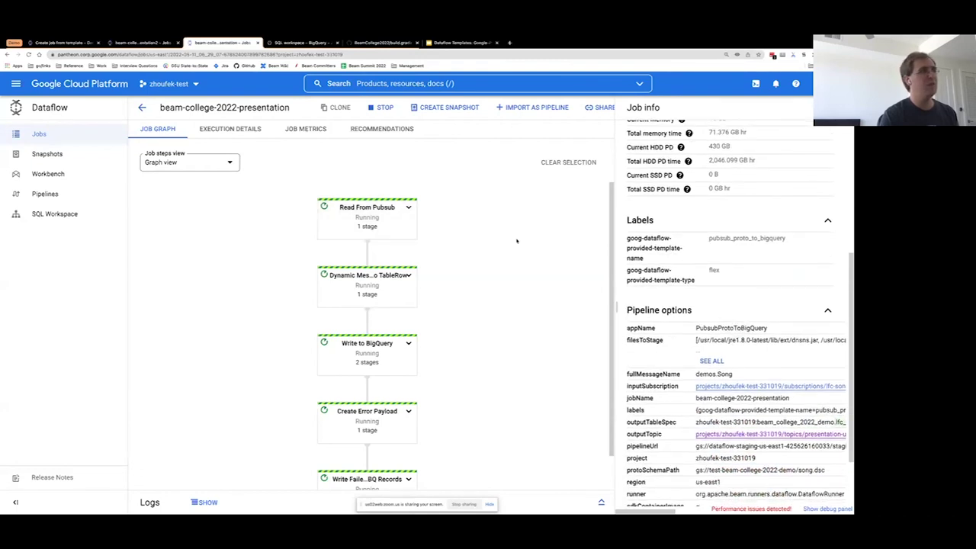
# Switch to the terminal and review the publisher's output back to the start of the run
pyautogui.press('super+Tab')
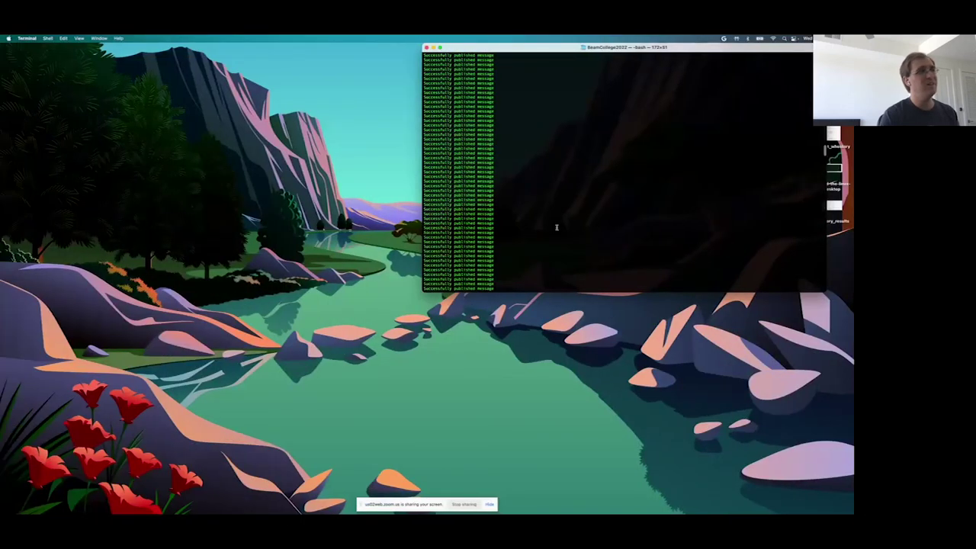
pyautogui.scroll(5, 557, 227)
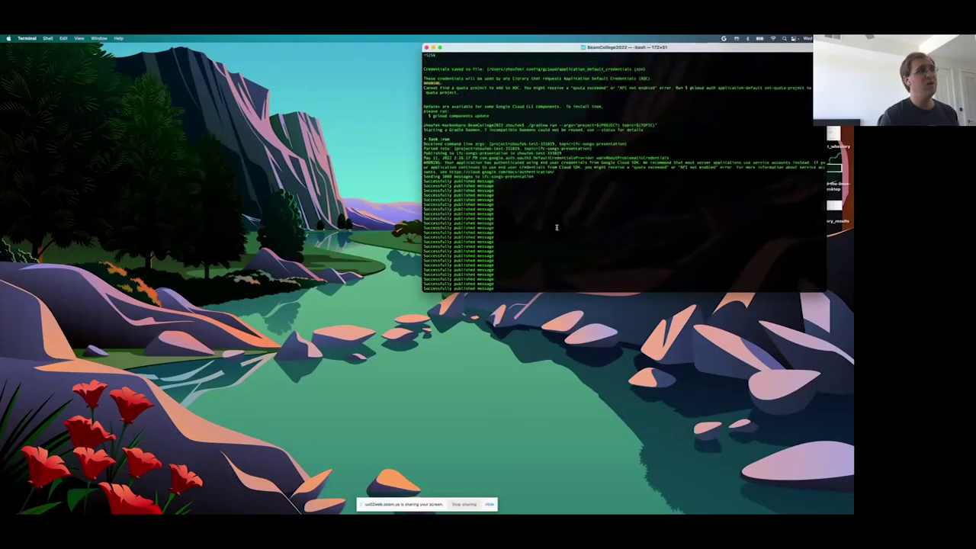
pyautogui.scroll(3, 556, 227)
pyautogui.scroll(1, 557, 228)
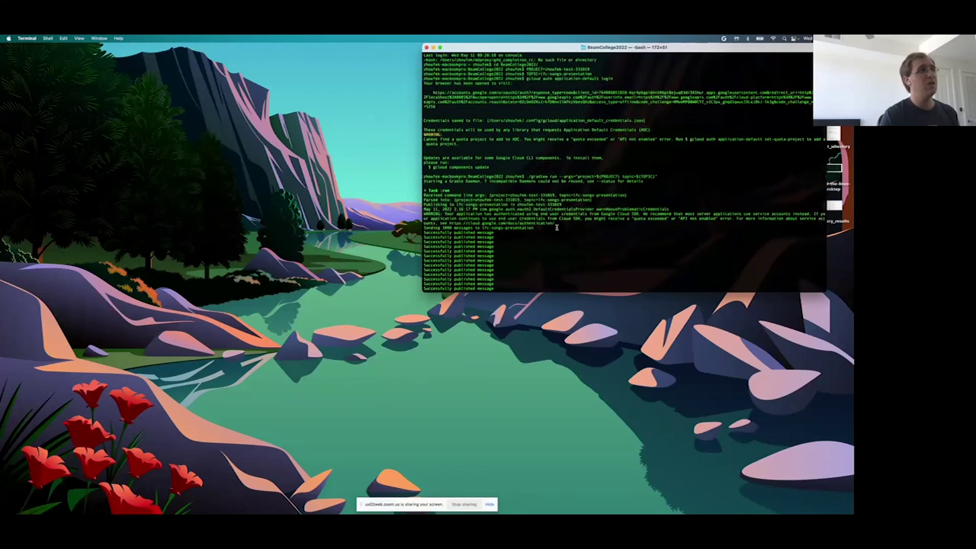
# Check the running Dataflow job's custom counters and reload the BigQuery SQL workspace to refresh its dataset list
pyautogui.hotkey('ctrl', 'Right')
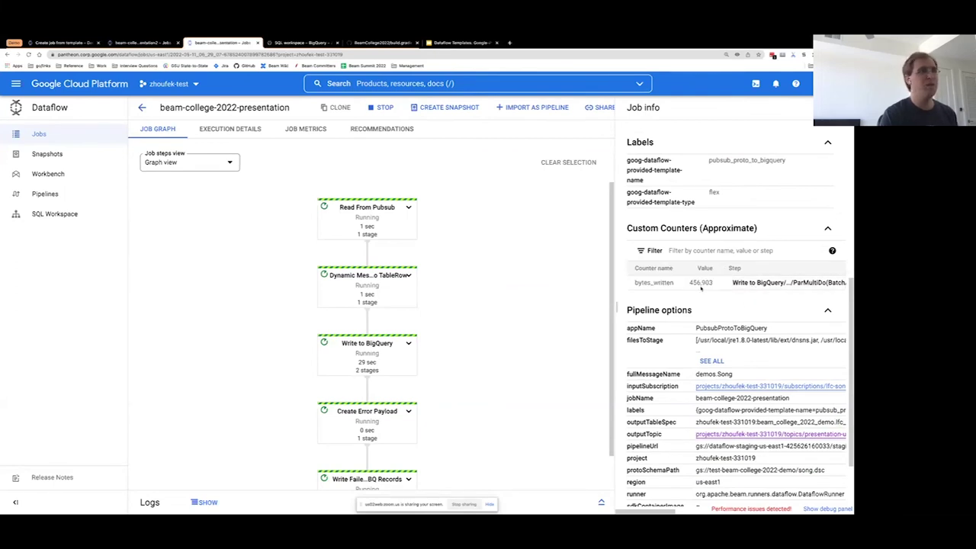
pyautogui.click(287, 43)
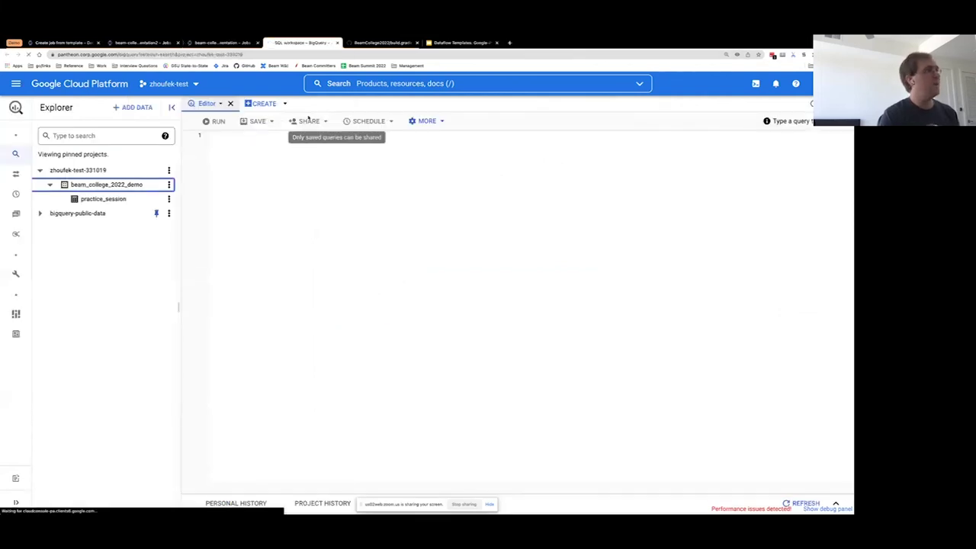
pyautogui.hotkey('ctrl', 'r')
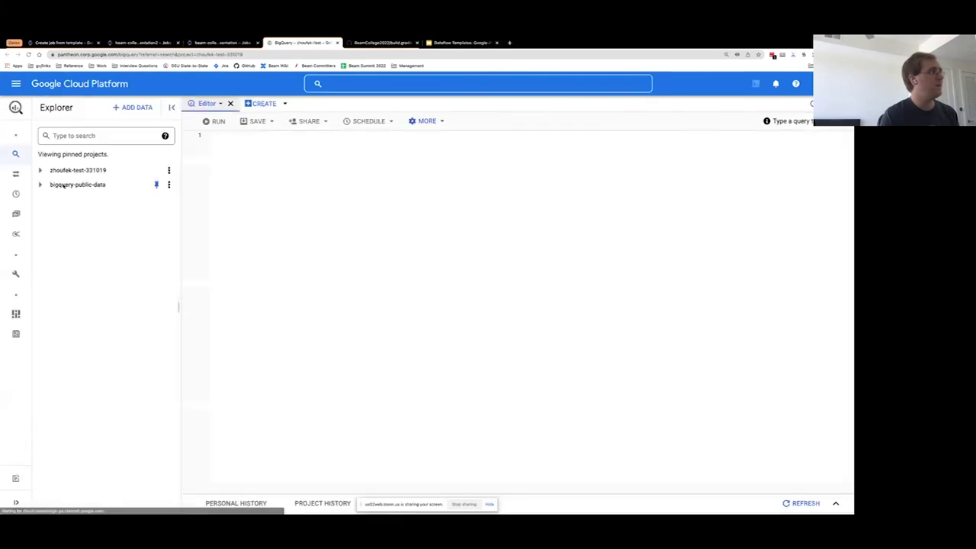
# Open the lfc_songs_presentation table in the beam_college_2022_demo dataset to view its schema
pyautogui.click(40, 172)
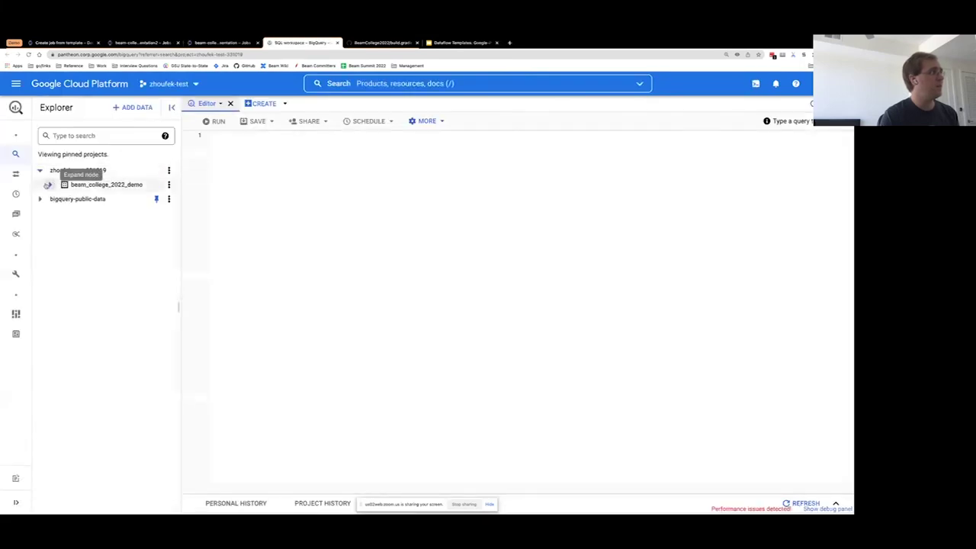
pyautogui.click(49, 185)
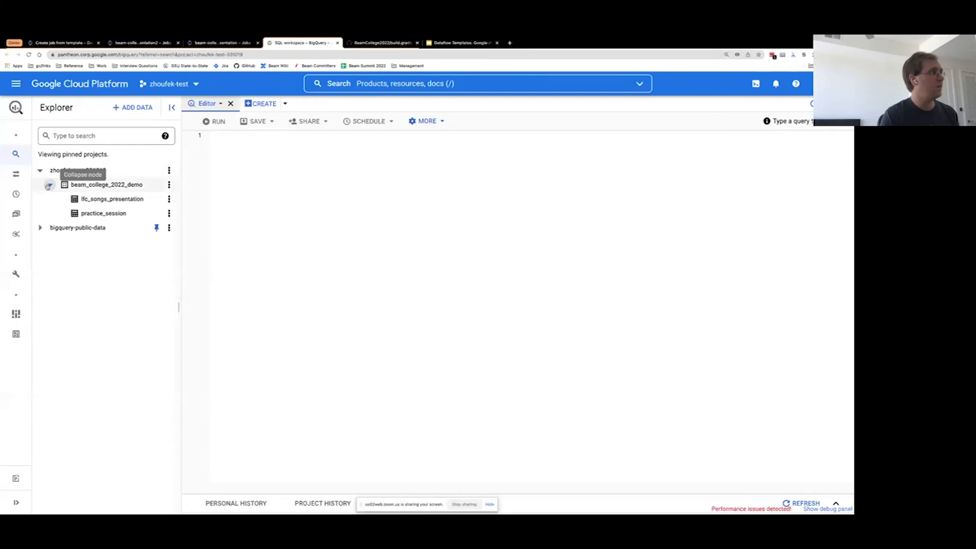
pyautogui.click(102, 200)
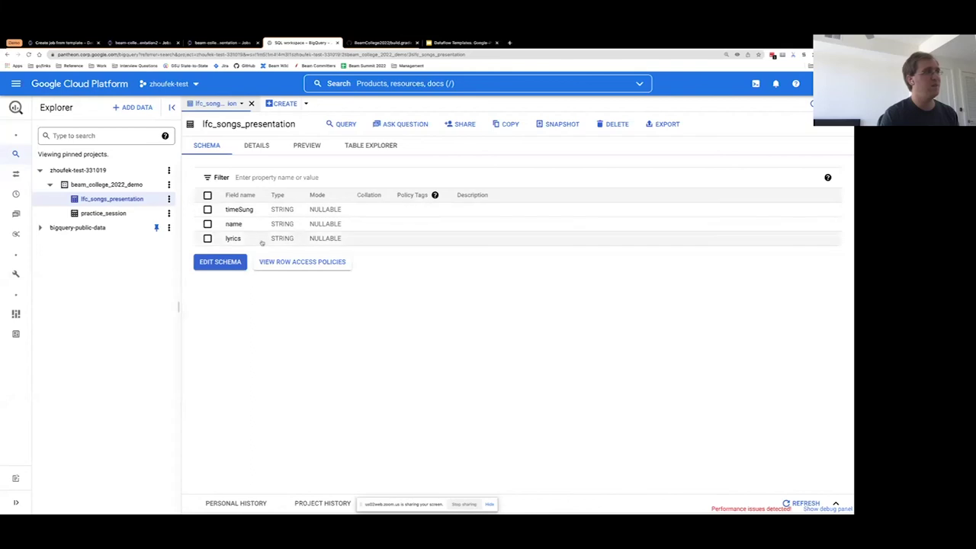
# Query all columns of the lfc_songs_presentation table in a new query, with SELECT * and LIMIT 1000, and run it
pyautogui.click(345, 125)
pyautogui.click(346, 149)
pyautogui.write('*')
pyautogui.click(215, 122)
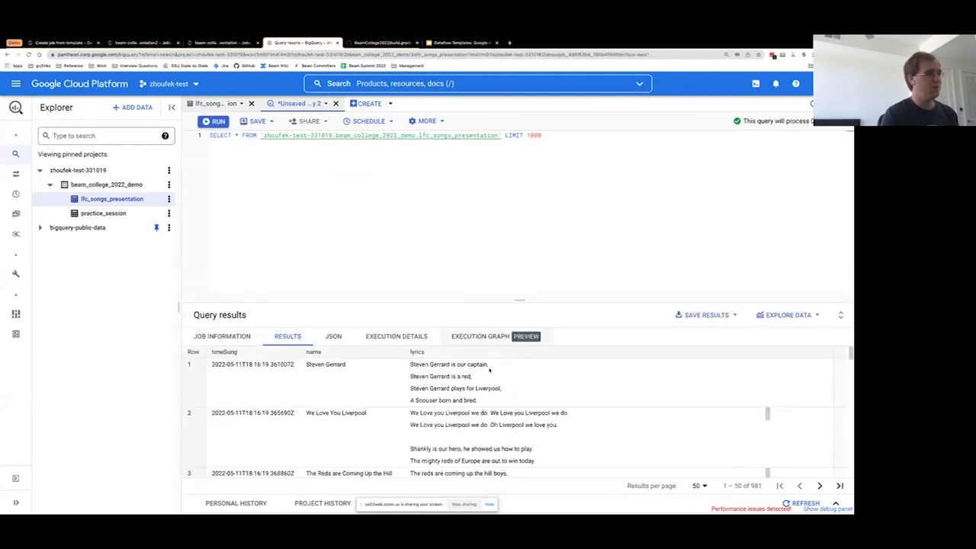
# Look through the first song rows of the query results, and collapse the Demo tab group to return to the Dataflow Templates slides
pyautogui.scroll(-3, 495, 404)
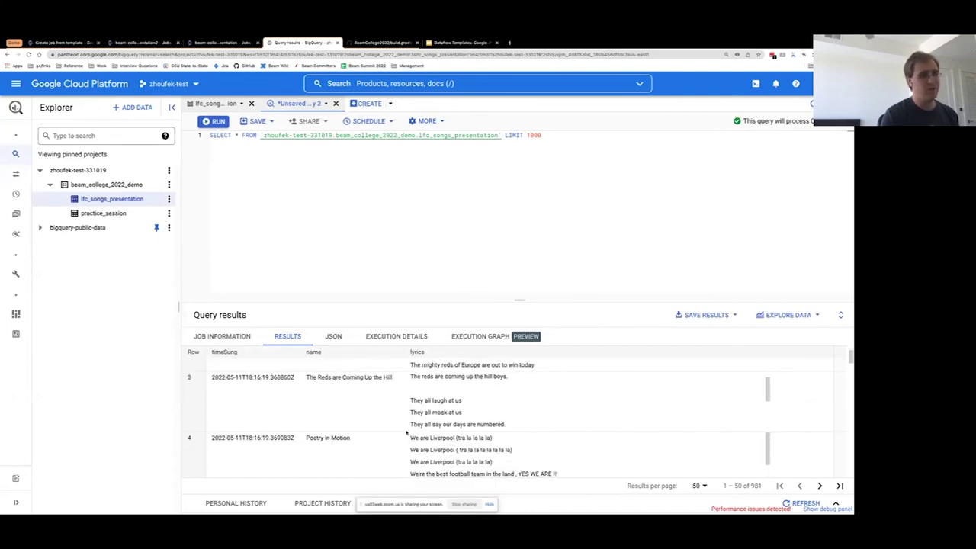
pyautogui.scroll(4, 407, 433)
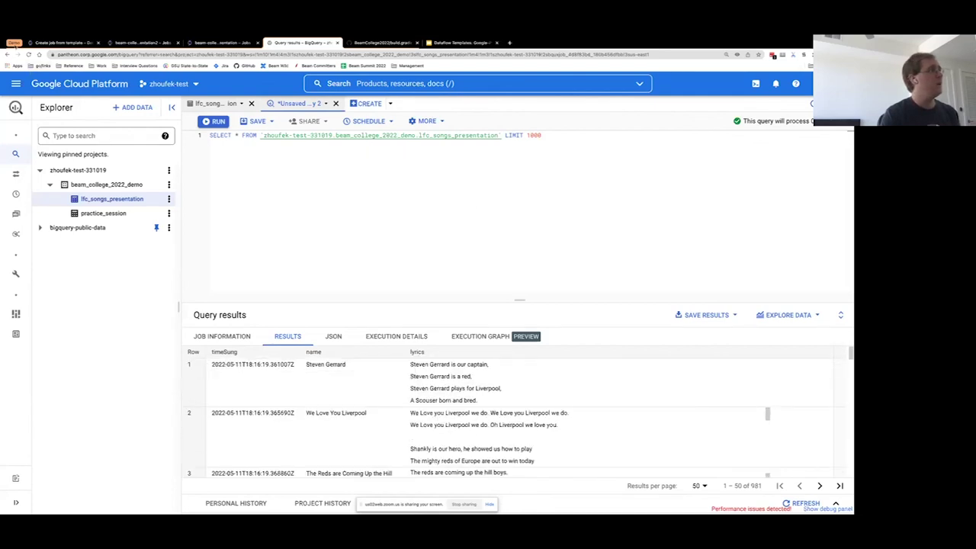
pyautogui.click(15, 43)
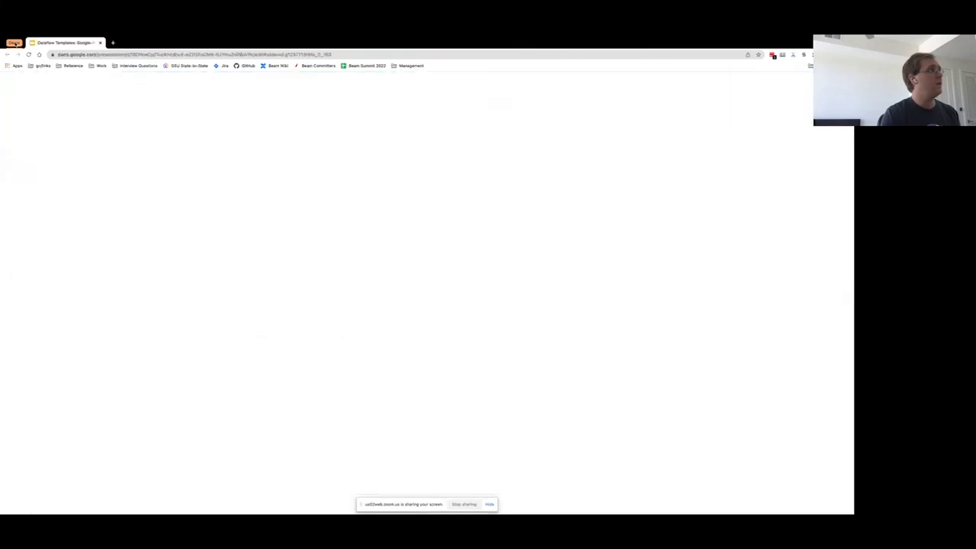